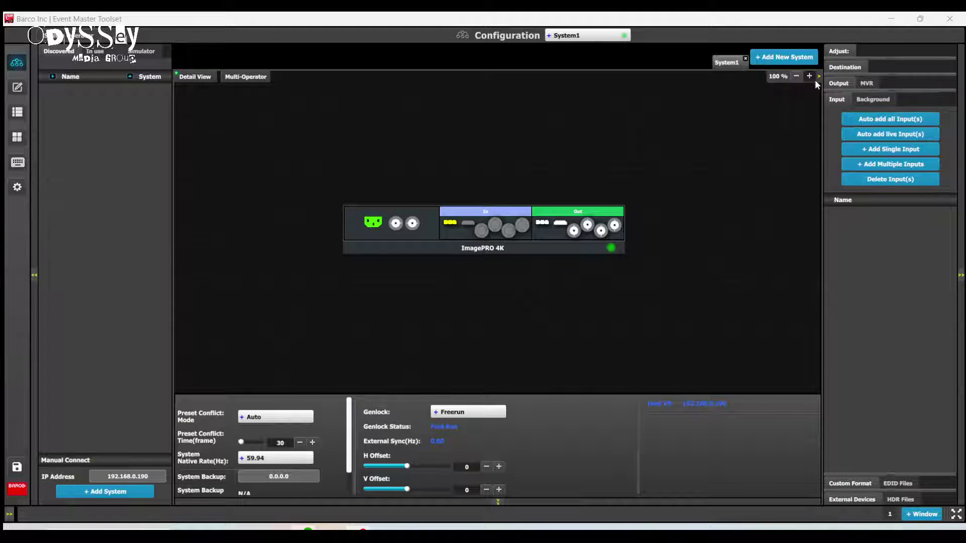
Select System1's ImagePRO 4K card so its Adjust panel is shown
{"action": "left_click", "coordinate": [522, 244]}
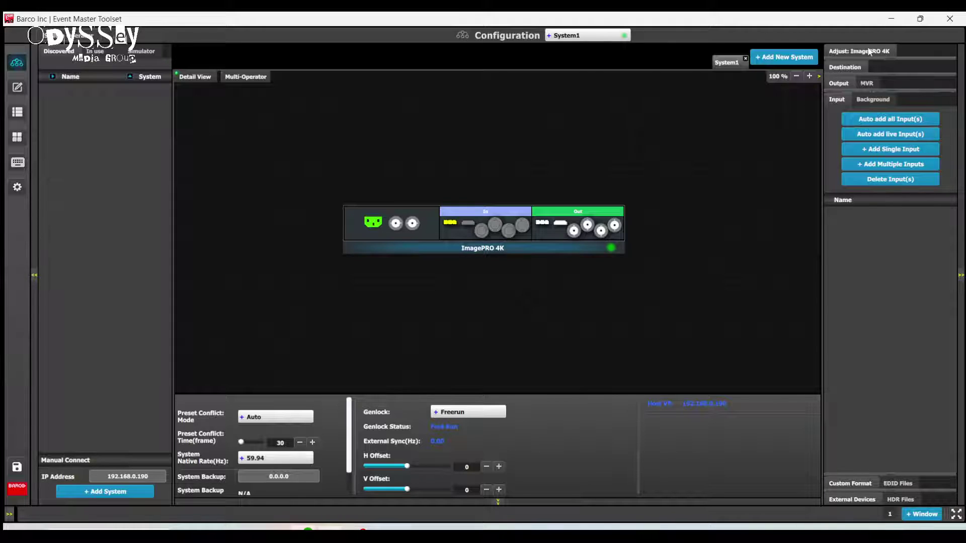
Set the ImagePRO 4K's Slot 2 / Connector 1 input to 4K connector capacity
{"action": "left_click", "coordinate": [869, 51]}
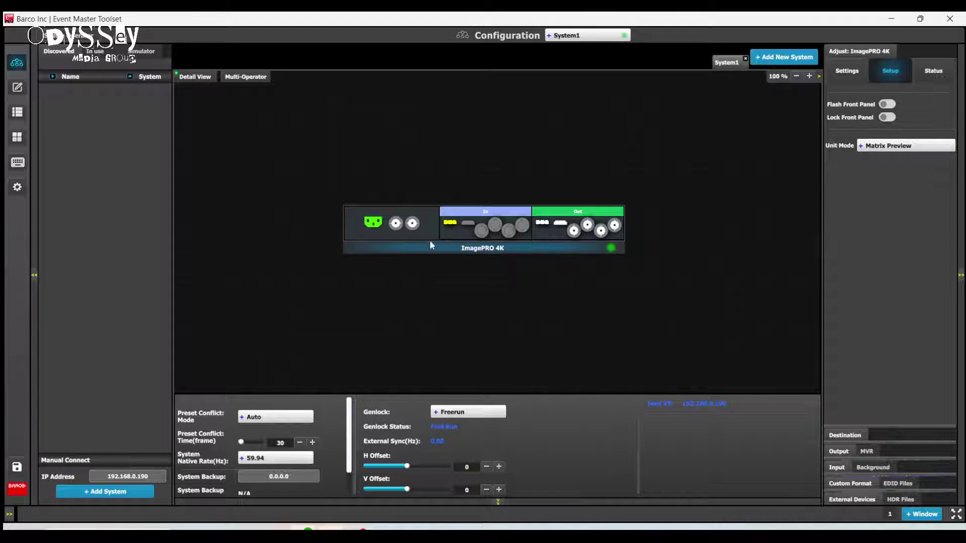
{"action": "left_click", "coordinate": [848, 73]}
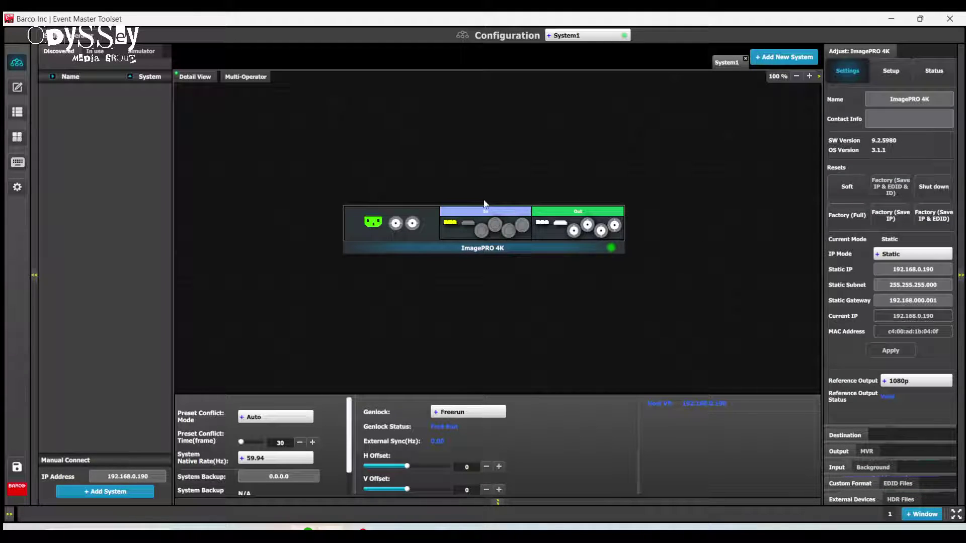
{"action": "left_click", "coordinate": [454, 227]}
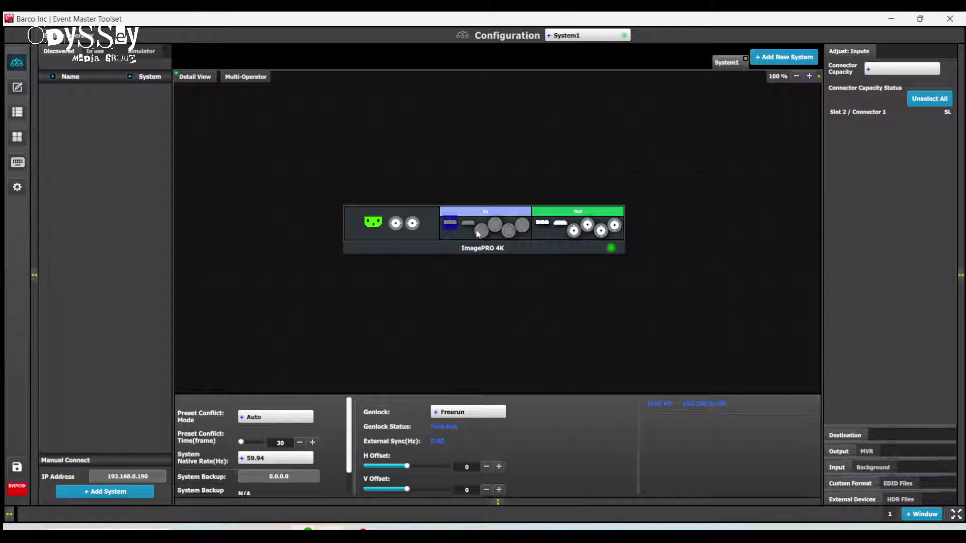
{"action": "left_click", "coordinate": [451, 225]}
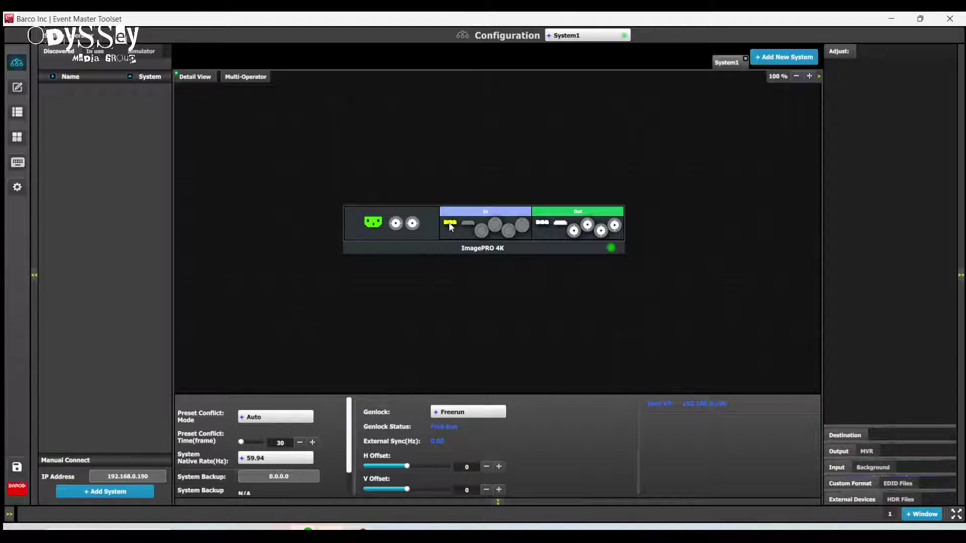
{"action": "left_click", "coordinate": [450, 226]}
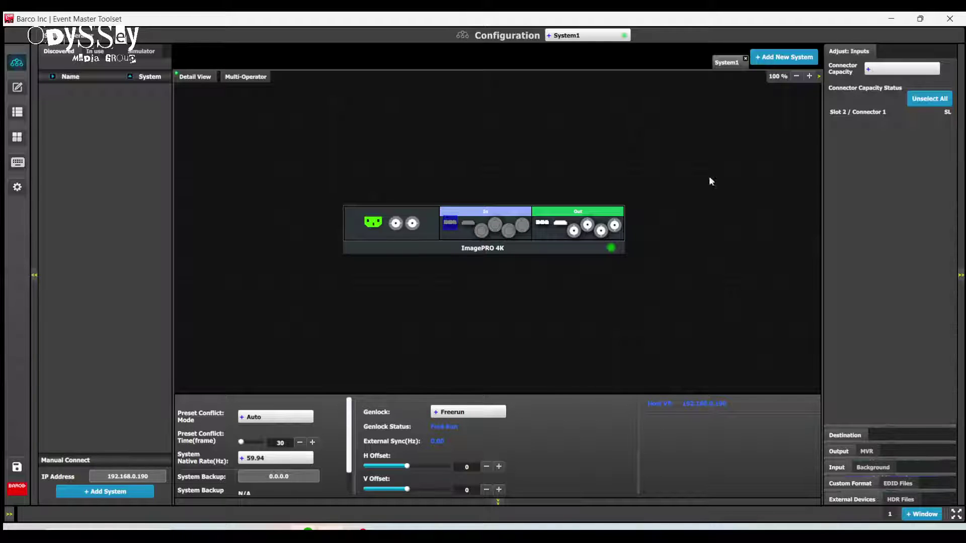
{"action": "left_click", "coordinate": [886, 70]}
{"action": "left_click", "coordinate": [878, 107]}
{"action": "left_click", "coordinate": [451, 226]}
Add DPInput1 as a single input, rename it 'Macbook Pro', and expand its Adjust settings
{"action": "left_click", "coordinate": [837, 468]}
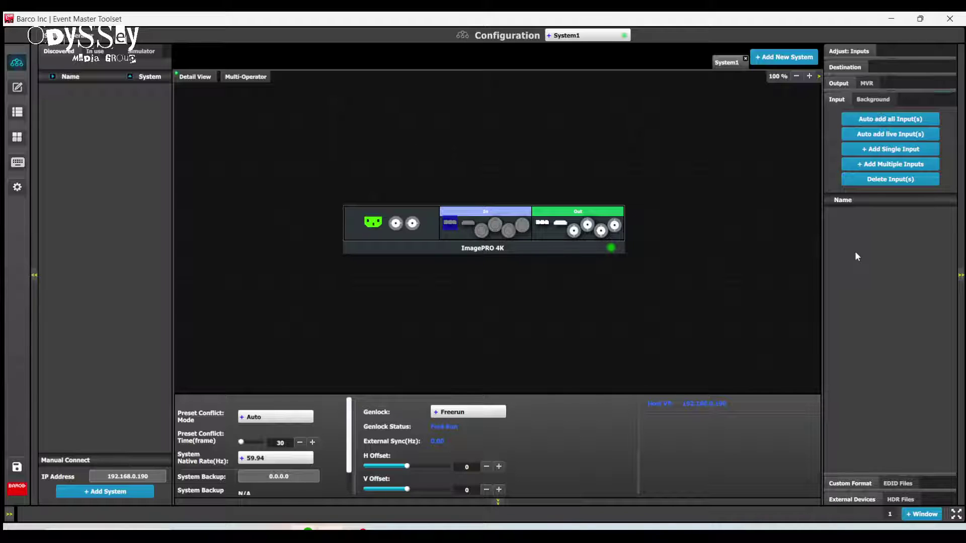
{"action": "left_click", "coordinate": [874, 148]}
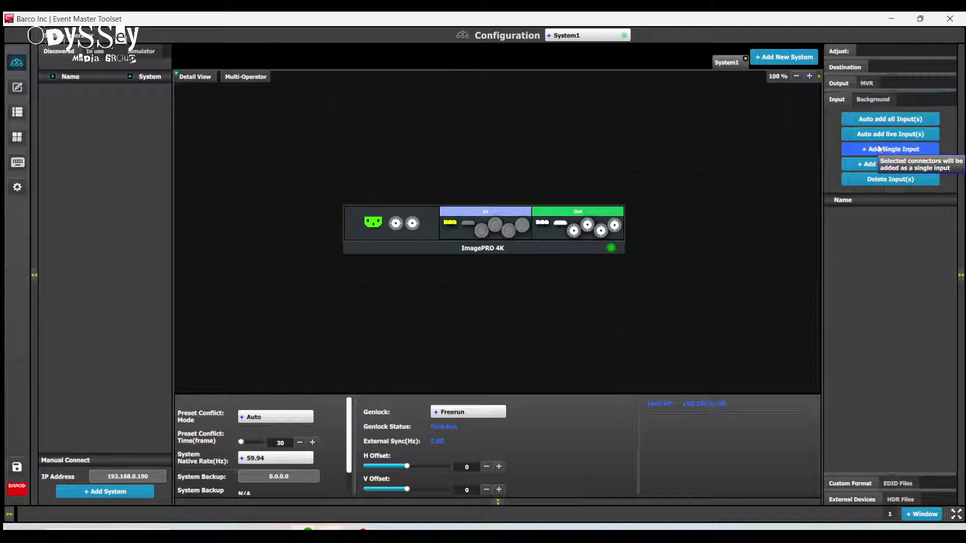
{"action": "left_click", "coordinate": [855, 216]}
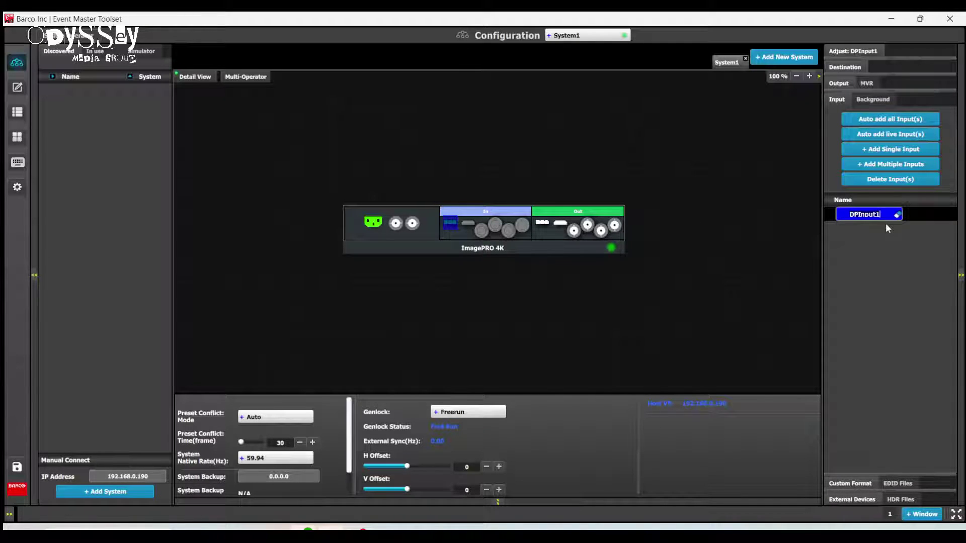
{"action": "type", "text": "Macbook Pro"}
{"action": "key", "text": "Return"}
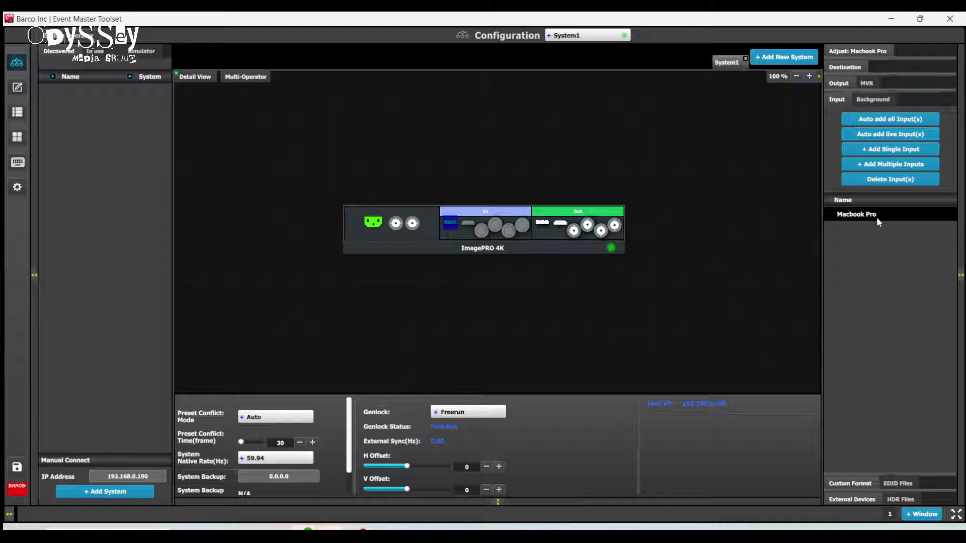
{"action": "left_click", "coordinate": [867, 51]}
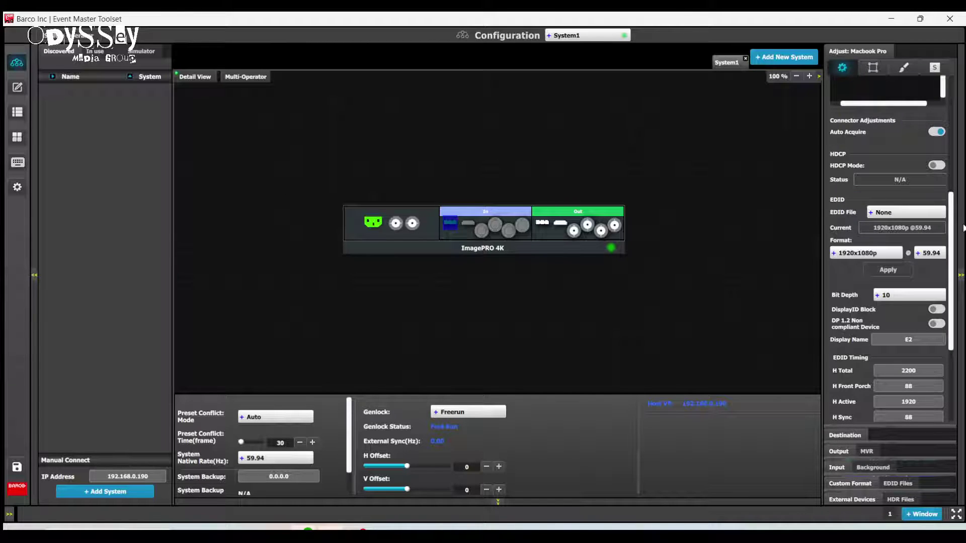
{"action": "scroll", "coordinate": [849, 160], "scroll_direction": "up", "scroll_amount": 5}
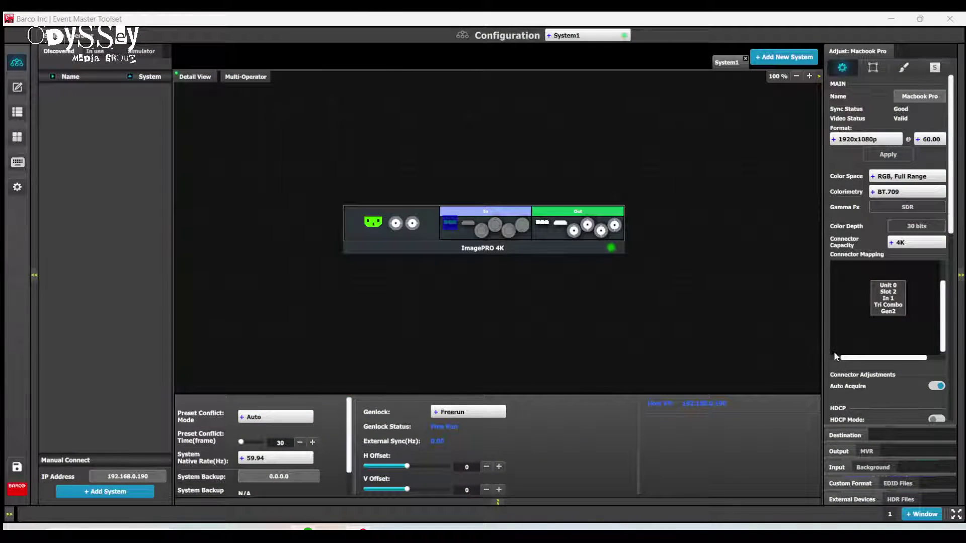
{"action": "left_click", "coordinate": [848, 484]}
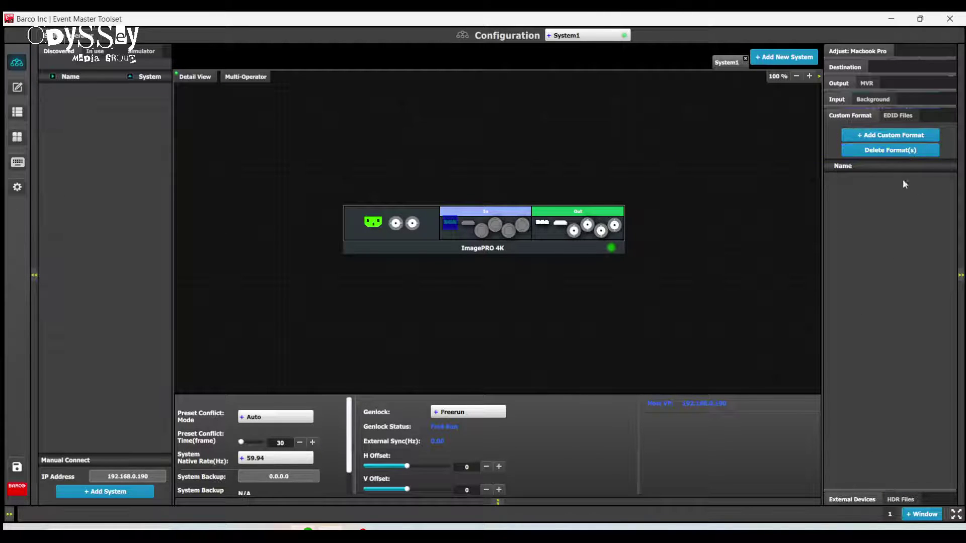
{"action": "left_click", "coordinate": [890, 135]}
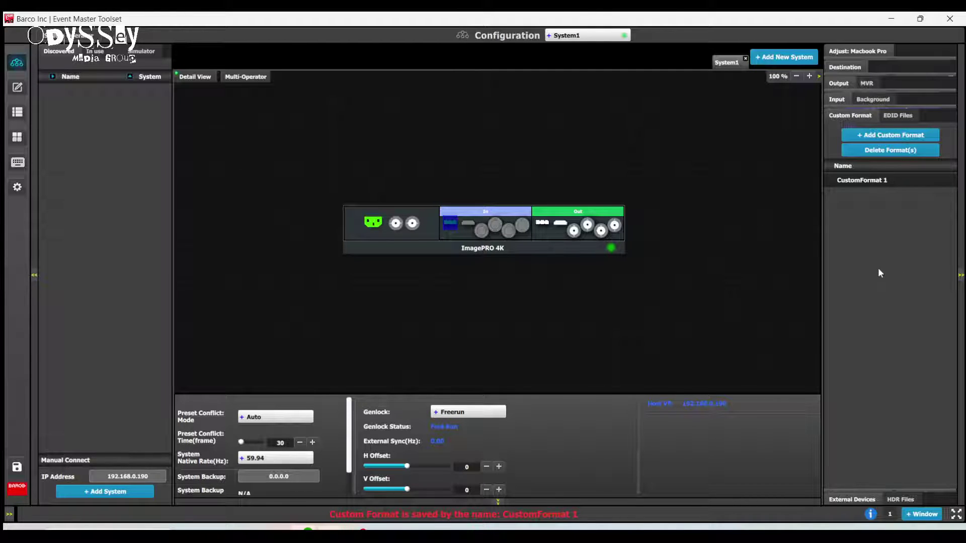
{"action": "left_click", "coordinate": [862, 182]}
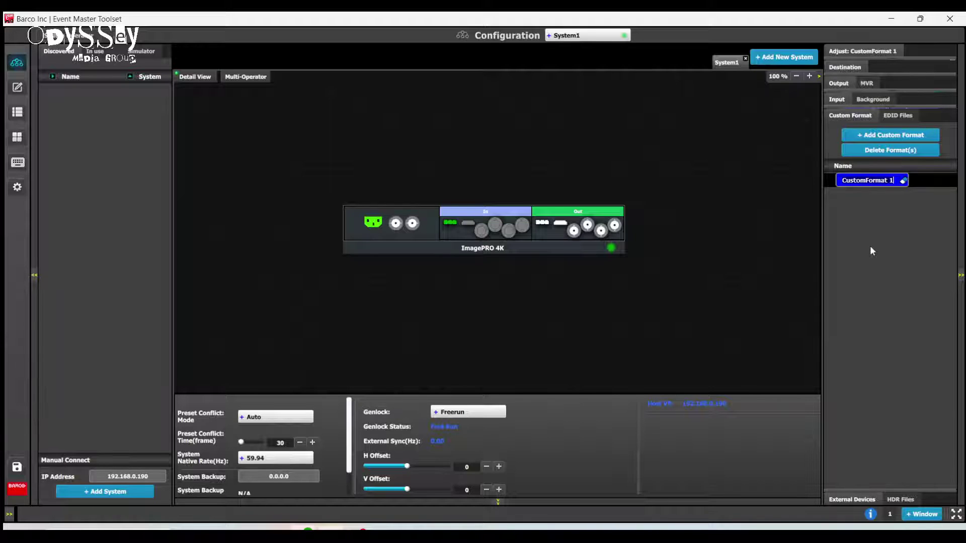
{"action": "key", "text": "ctrl+a"}
{"action": "type", "text": "5240x1000p@59.94"}
{"action": "key", "text": "Return"}
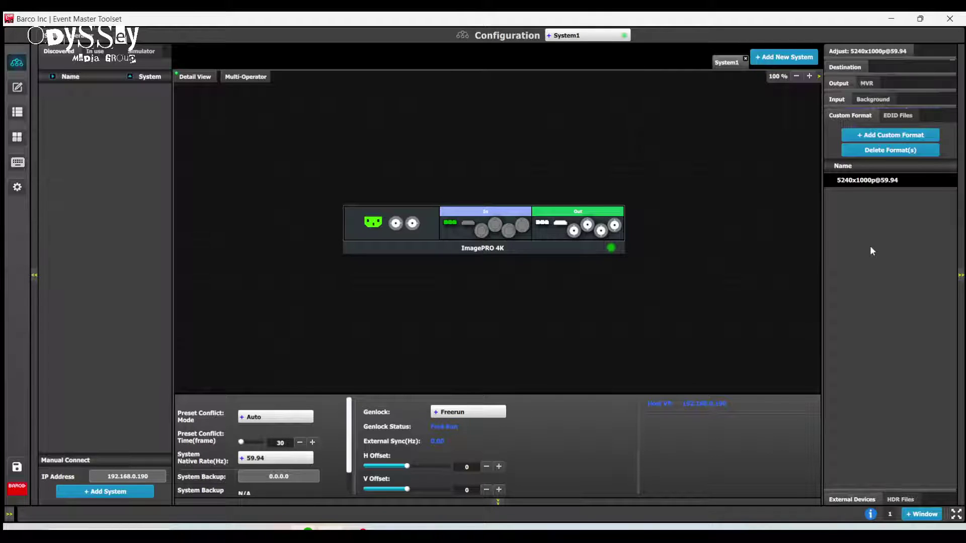
{"action": "left_click", "coordinate": [859, 52]}
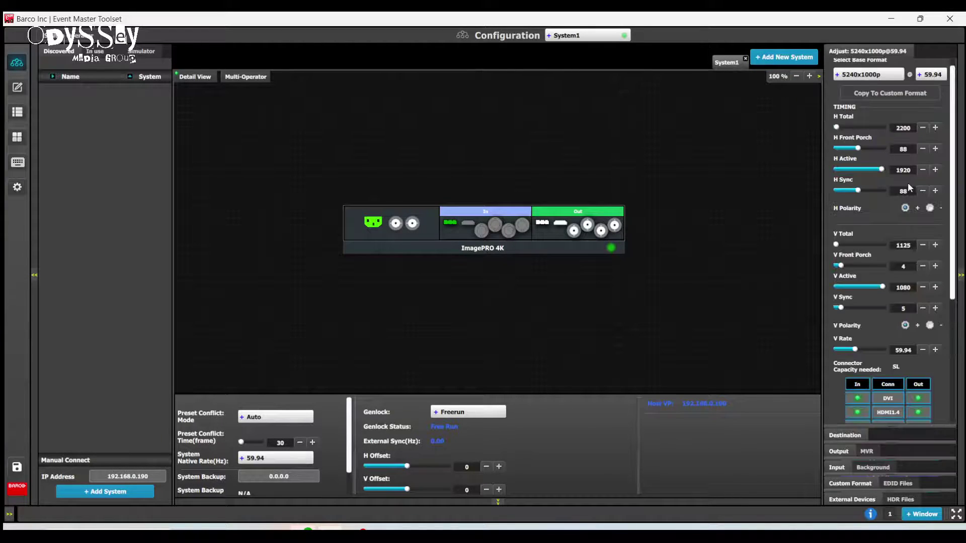
Enter 5240 horizontal pixels, 1000 vertical lines and a 59.94 Hz frame rate for the custom format
{"action": "scroll", "coordinate": [951, 166], "scroll_direction": "down", "scroll_amount": 2}
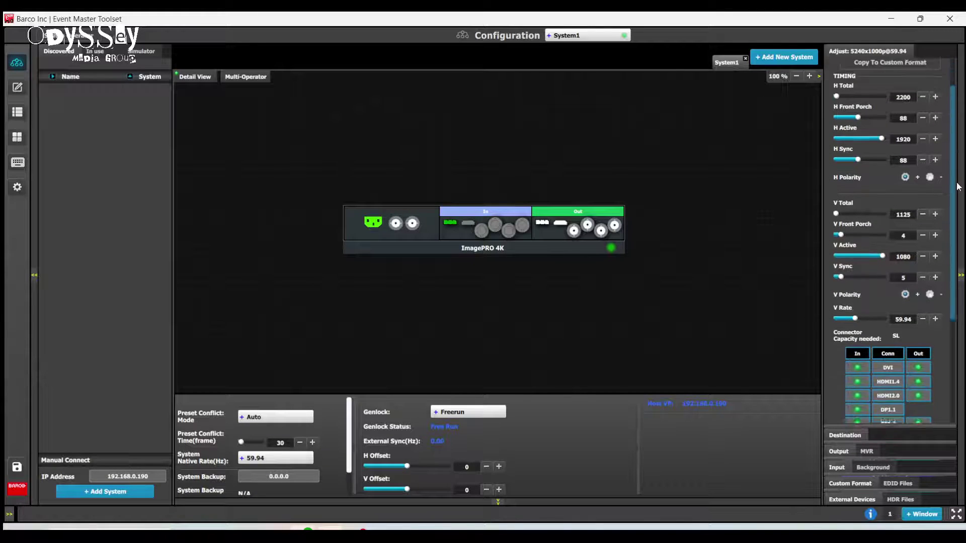
{"action": "scroll", "coordinate": [958, 187], "scroll_direction": "up", "scroll_amount": 2}
{"action": "scroll", "coordinate": [910, 324], "scroll_direction": "down", "scroll_amount": 10}
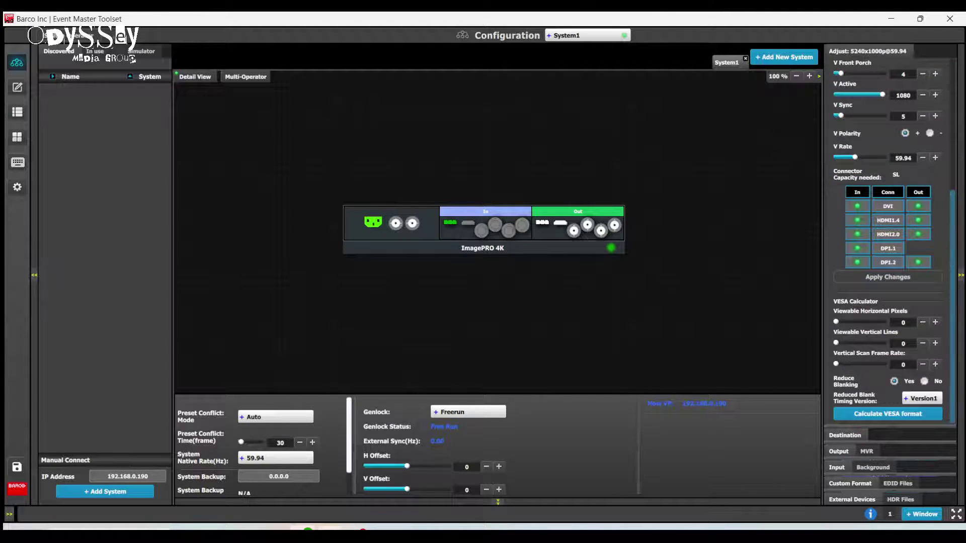
{"action": "left_click", "coordinate": [910, 325]}
{"action": "type", "text": "5240"}
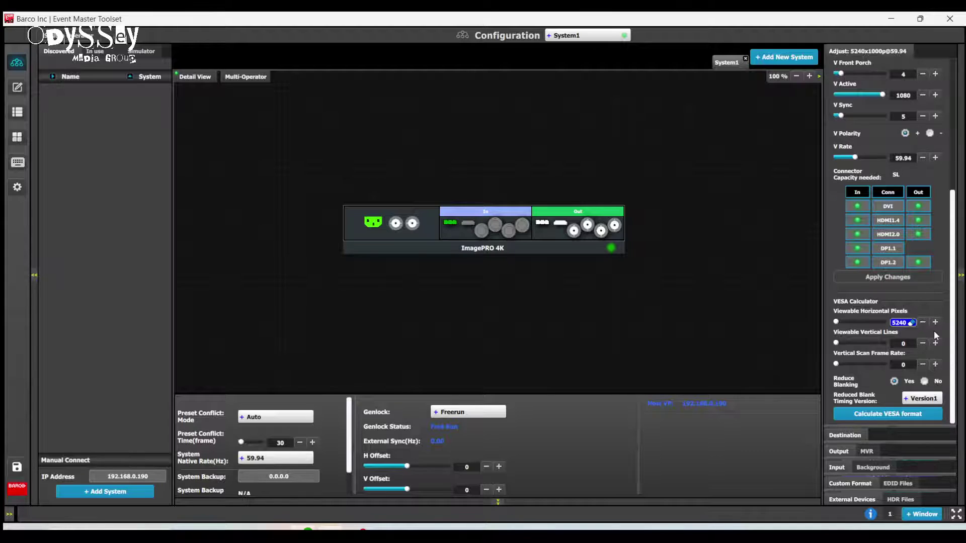
{"action": "key", "text": "Tab"}
{"action": "type", "text": "100"}
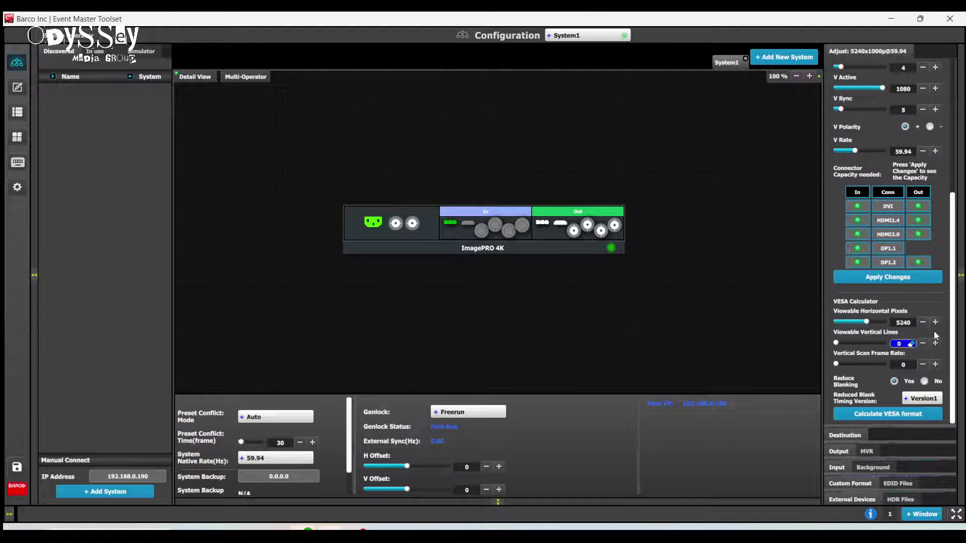
{"action": "type", "text": "0"}
{"action": "key", "text": "Tab"}
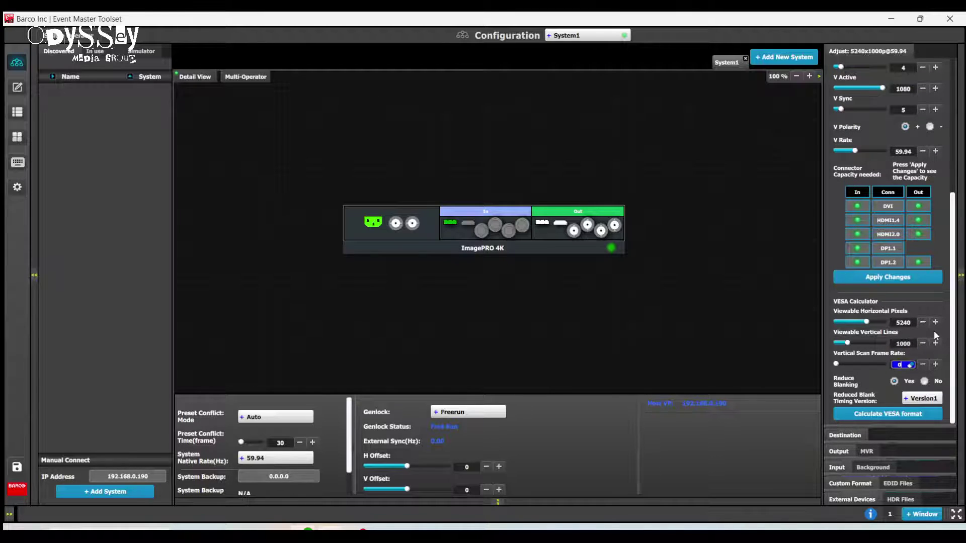
{"action": "type", "text": "59.94"}
Calculate VESA timing with reduced blanking Version2, apply it, then reselect the Macbook Pro input
{"action": "left_click", "coordinate": [929, 399]}
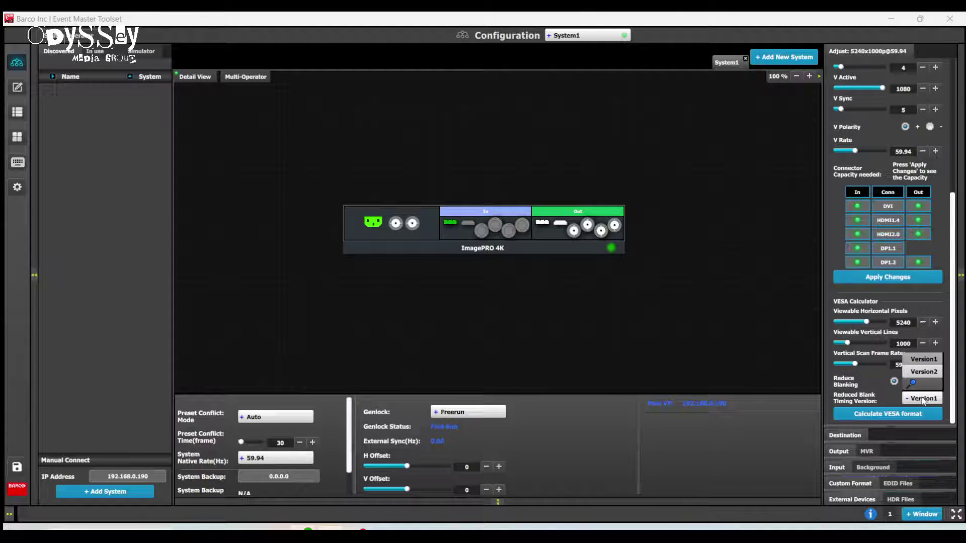
{"action": "left_click", "coordinate": [922, 372]}
{"action": "left_click", "coordinate": [904, 416]}
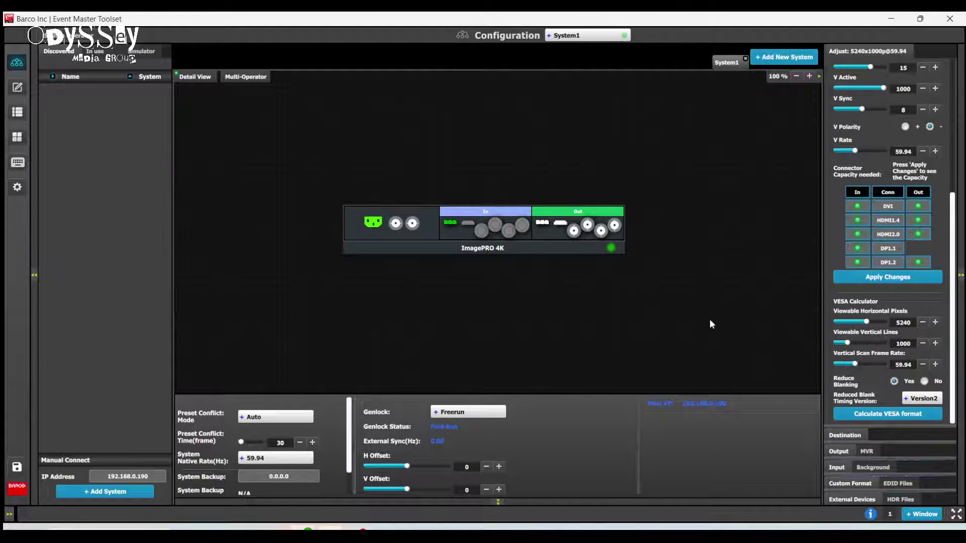
{"action": "left_click", "coordinate": [902, 278]}
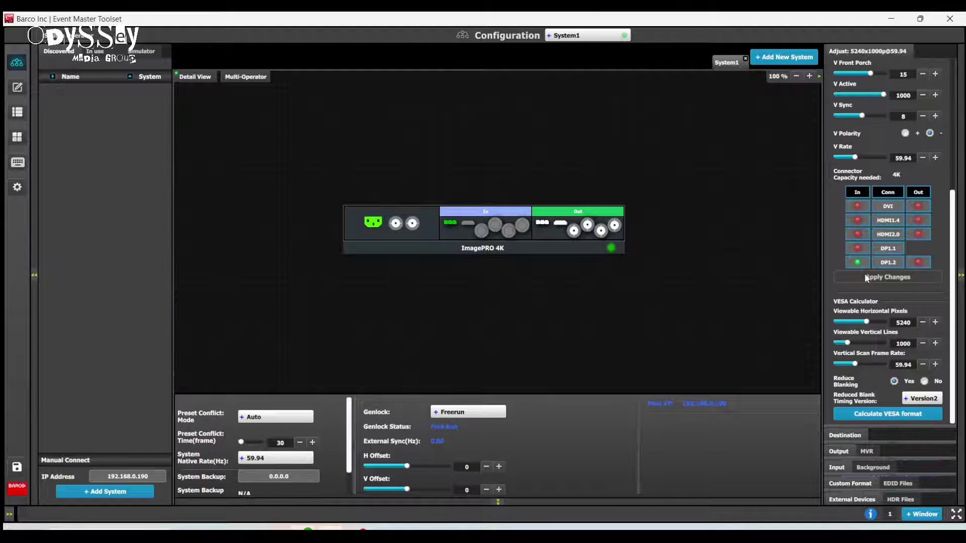
{"action": "scroll", "coordinate": [939, 274], "scroll_direction": "up", "scroll_amount": 5}
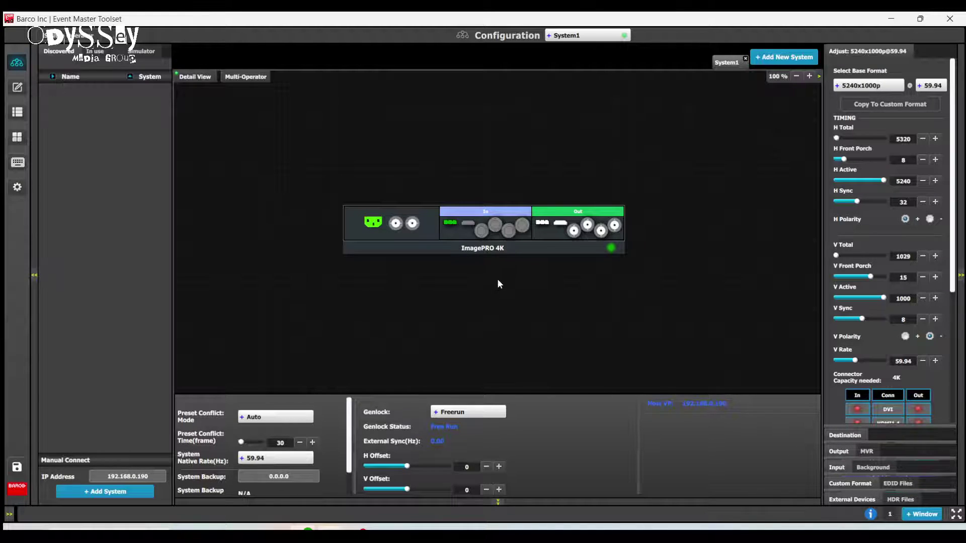
{"action": "left_click", "coordinate": [450, 223]}
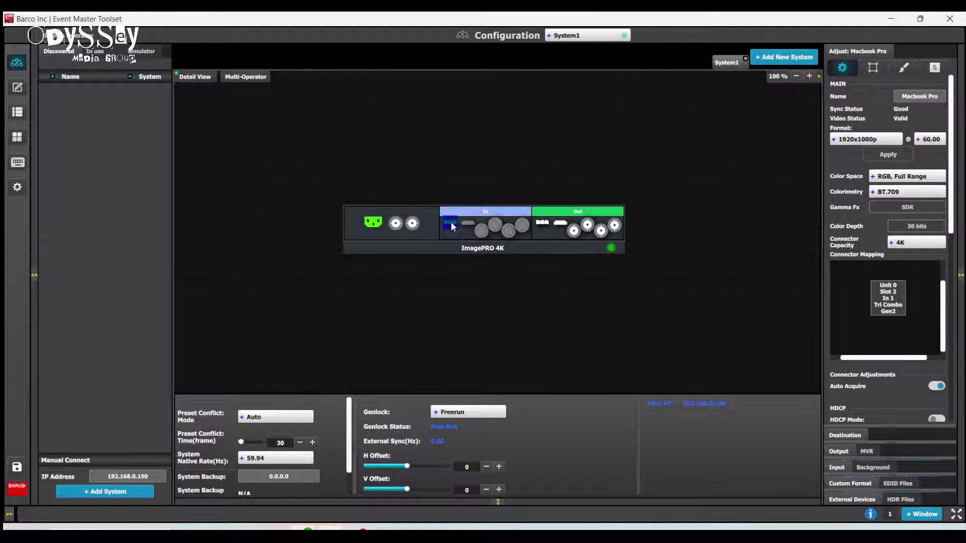
Browse the Macbook Pro input's EDID Format list and close it unchanged
{"action": "left_click_drag", "start_coordinate": [956, 217], "coordinate": [962, 325]}
{"action": "left_click", "coordinate": [866, 272]}
{"action": "scroll", "coordinate": [866, 322], "scroll_direction": "down", "scroll_amount": 5}
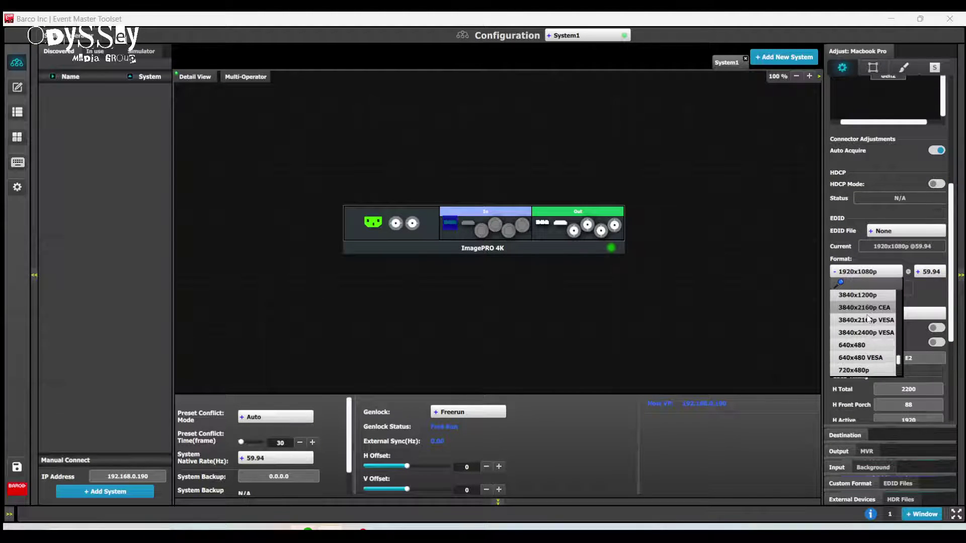
{"action": "scroll", "coordinate": [866, 322], "scroll_direction": "up", "scroll_amount": 4}
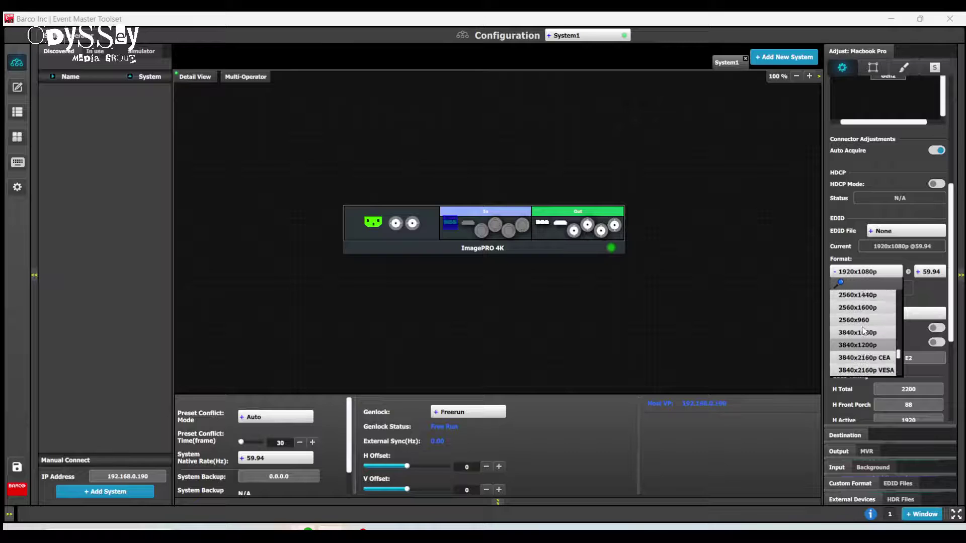
{"action": "scroll", "coordinate": [864, 330], "scroll_direction": "up", "scroll_amount": 5}
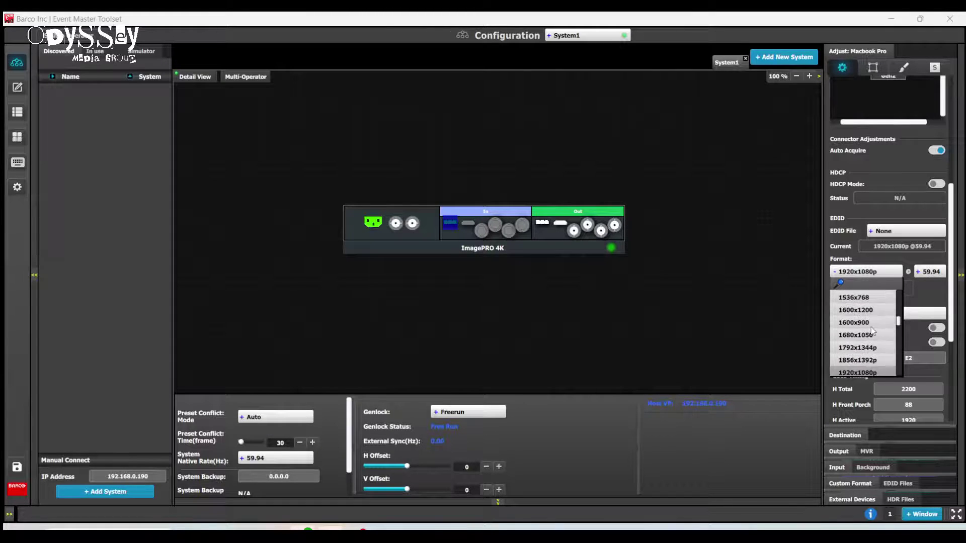
{"action": "scroll", "coordinate": [873, 330], "scroll_direction": "up", "scroll_amount": 4}
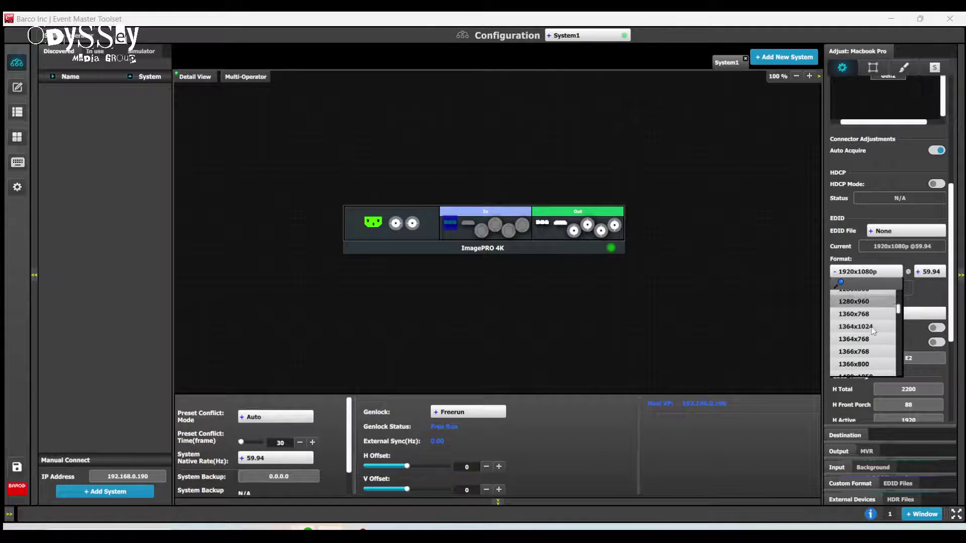
{"action": "scroll", "coordinate": [873, 331], "scroll_direction": "down", "scroll_amount": 10}
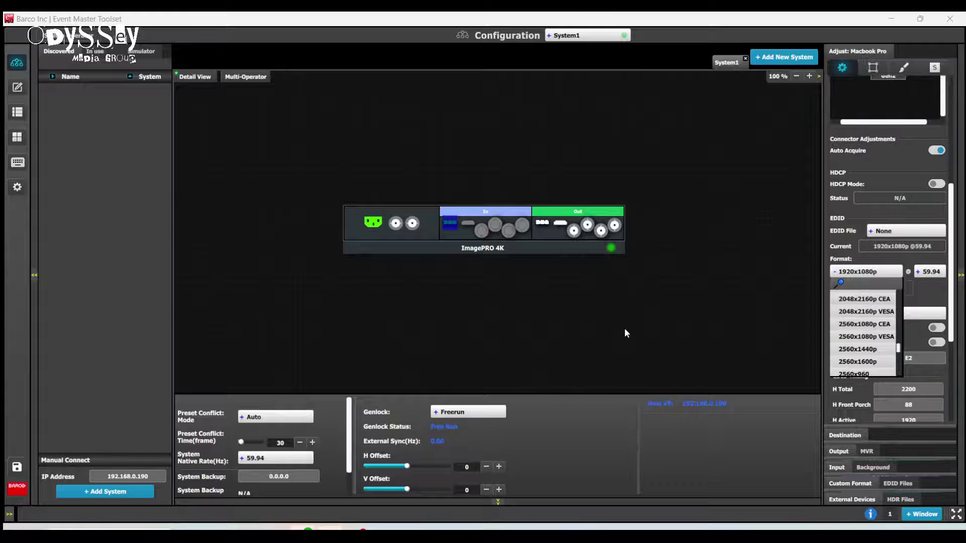
{"action": "left_click", "coordinate": [662, 306]}
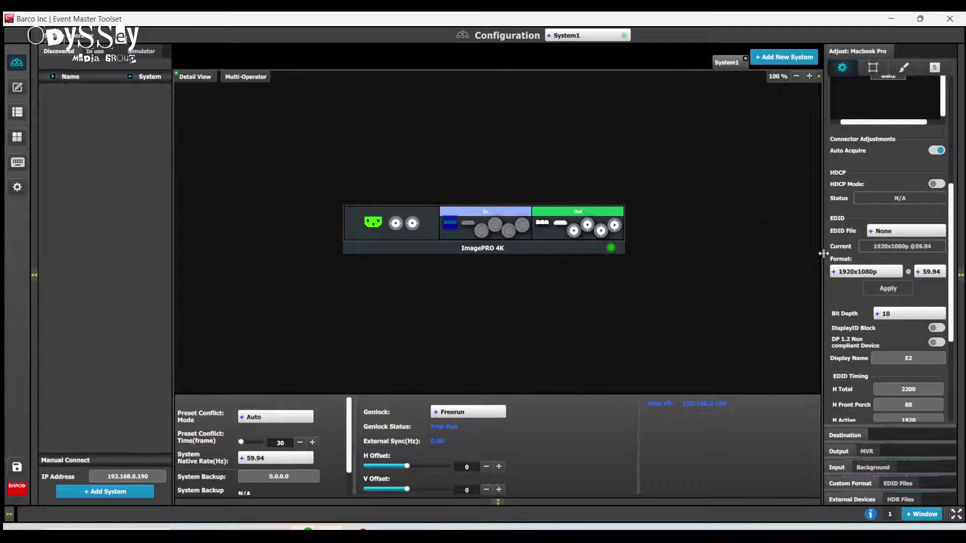
{"action": "left_click_drag", "start_coordinate": [823, 253], "coordinate": [783, 254]}
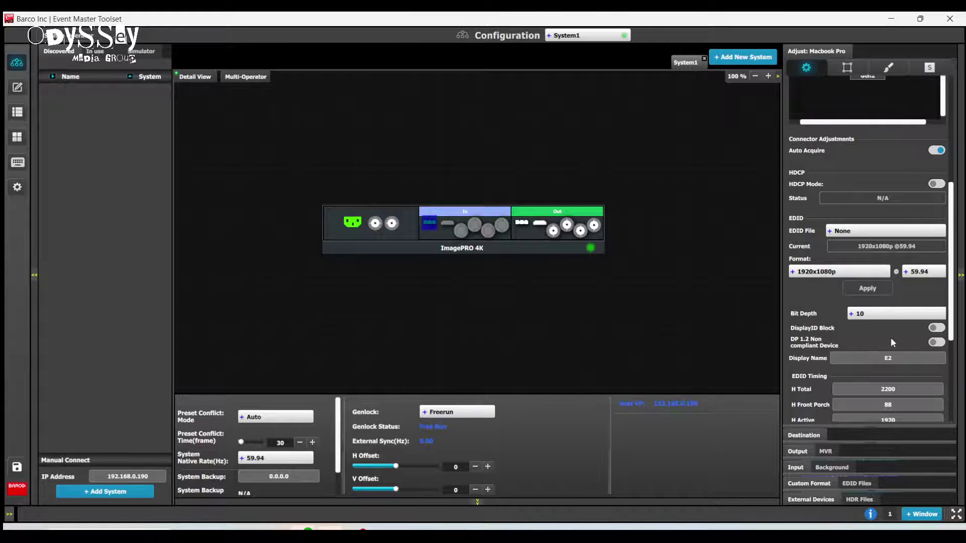
{"action": "scroll", "coordinate": [948, 282], "scroll_direction": "up", "scroll_amount": 1}
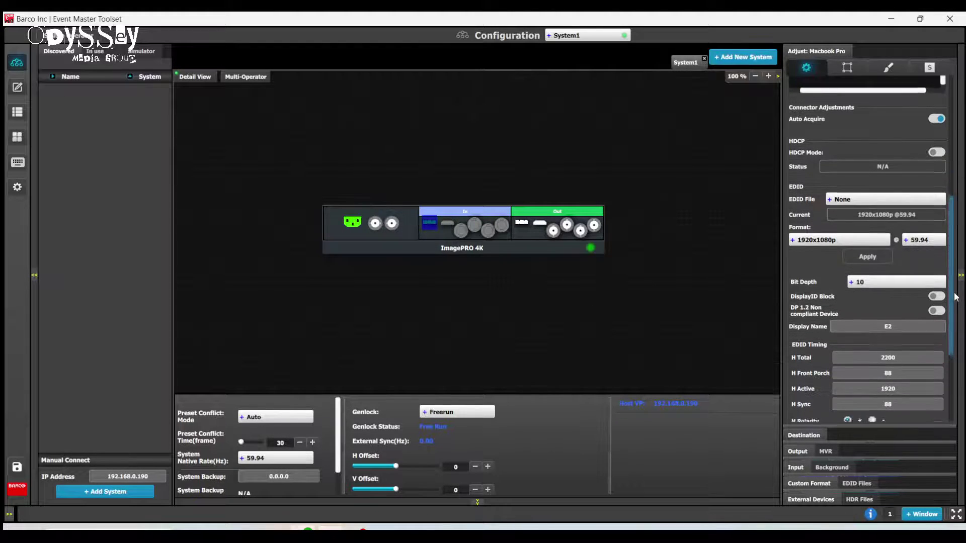
{"action": "scroll", "coordinate": [949, 279], "scroll_direction": "down", "scroll_amount": 2}
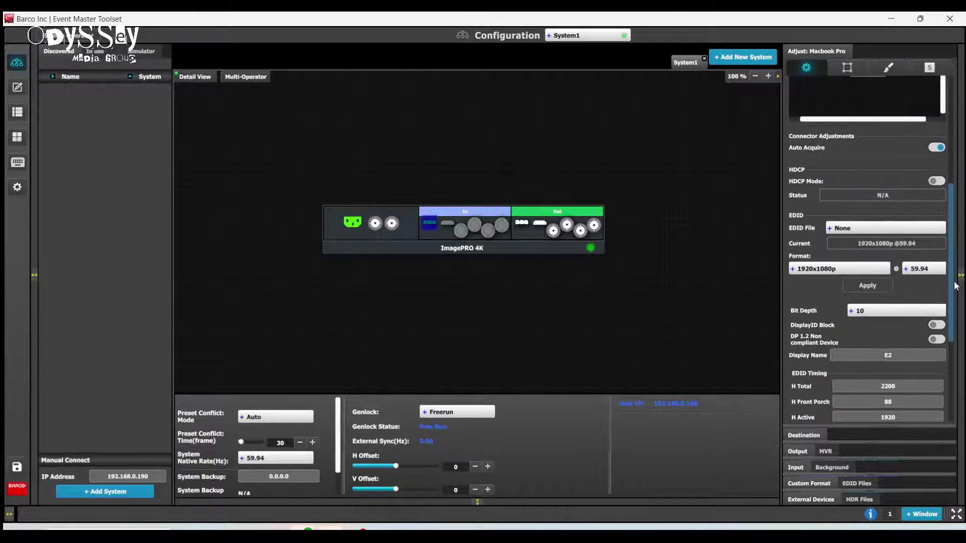
{"action": "scroll", "coordinate": [949, 292], "scroll_direction": "down", "scroll_amount": 10}
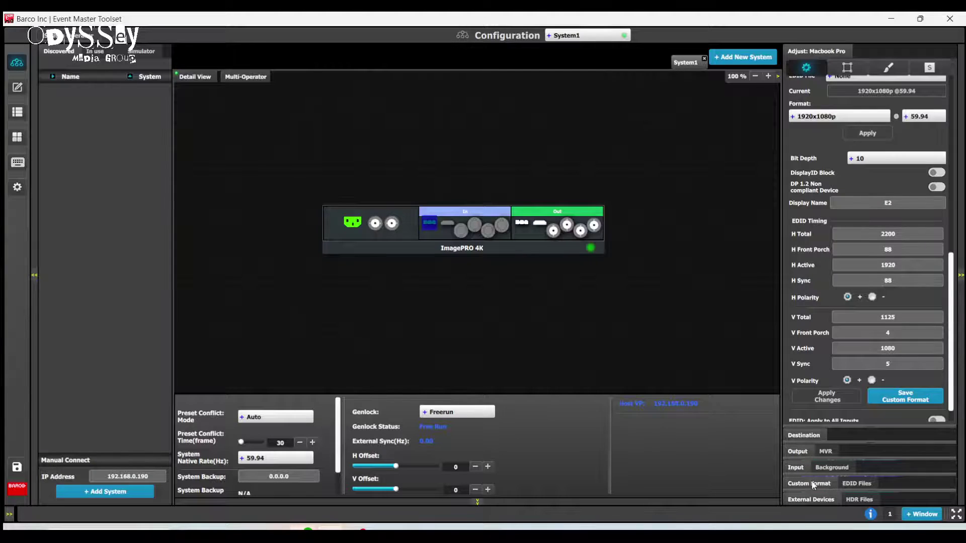
{"action": "left_click", "coordinate": [809, 482]}
{"action": "left_click", "coordinate": [838, 181]}
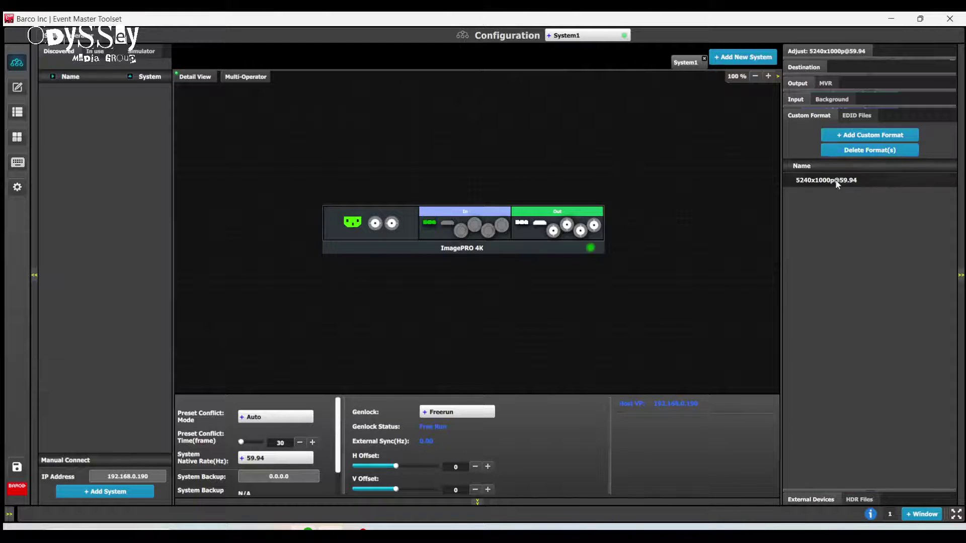
{"action": "left_click", "coordinate": [839, 53]}
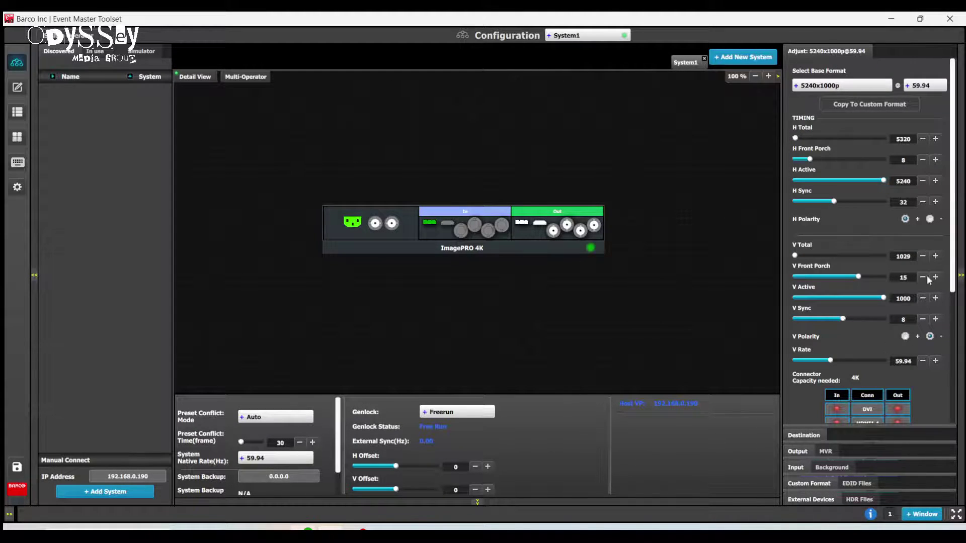
{"action": "left_click", "coordinate": [108, 529]}
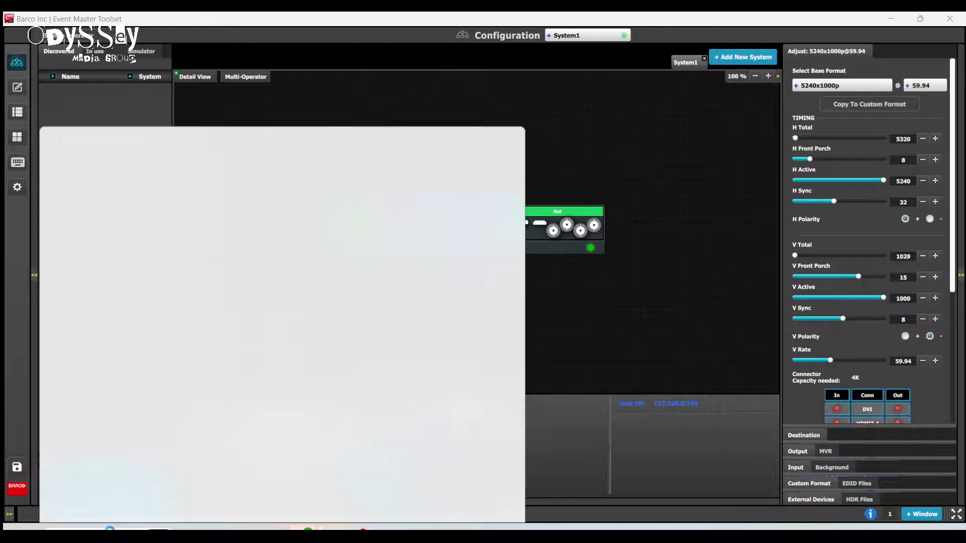
Launch Snipping Tool via a 'snipp' search and capture the custom format's TIMING panel
{"action": "type", "text": "snipp"}
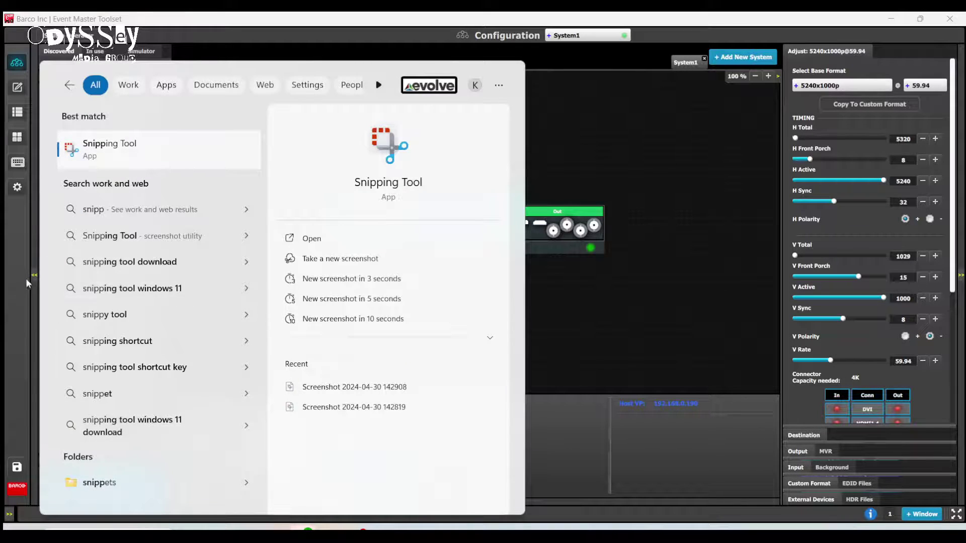
{"action": "left_click", "coordinate": [146, 164]}
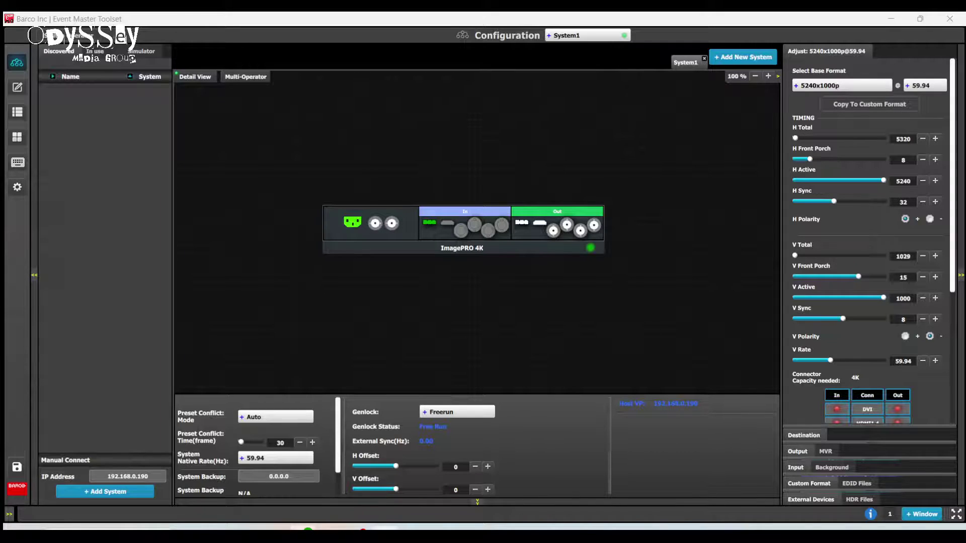
{"action": "left_click", "coordinate": [221, 196]}
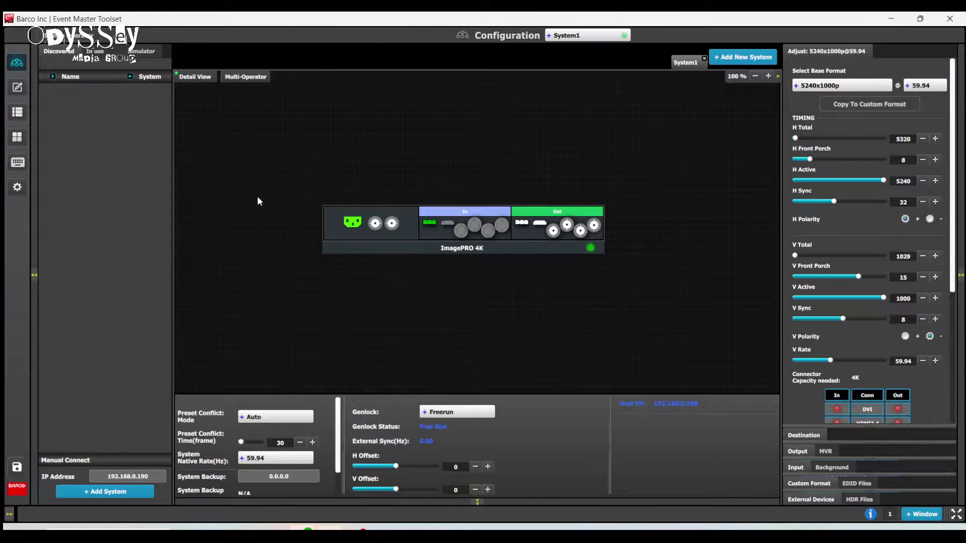
{"action": "left_click_drag", "start_coordinate": [793, 119], "coordinate": [954, 392]}
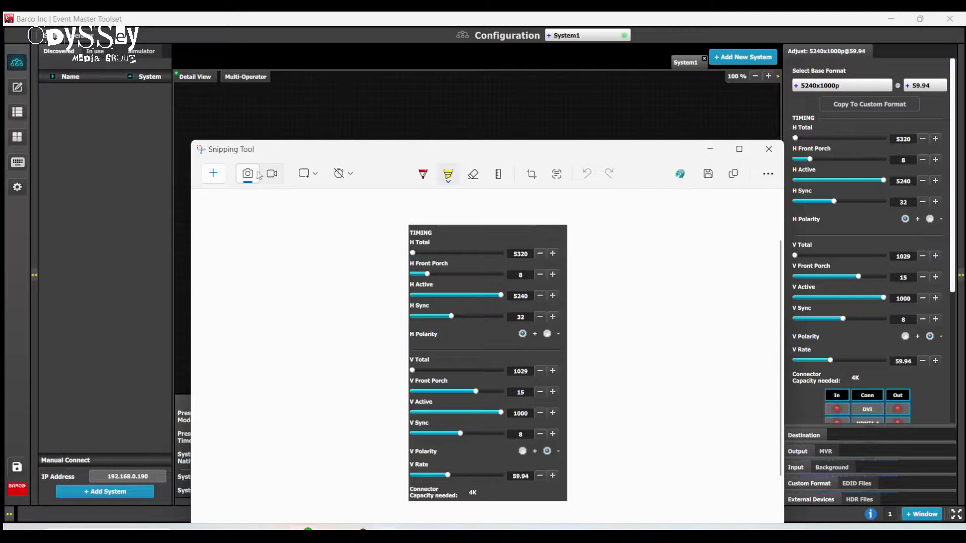
{"action": "left_click_drag", "start_coordinate": [331, 149], "coordinate": [965, 101]}
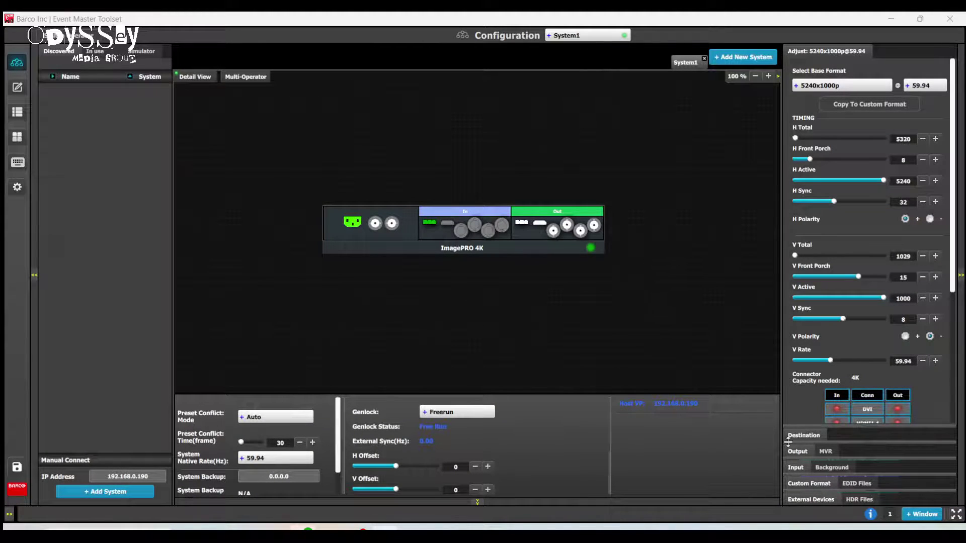
Reopen the Macbook Pro input's settings and expand its EDID Timing section
{"action": "left_click", "coordinate": [796, 468]}
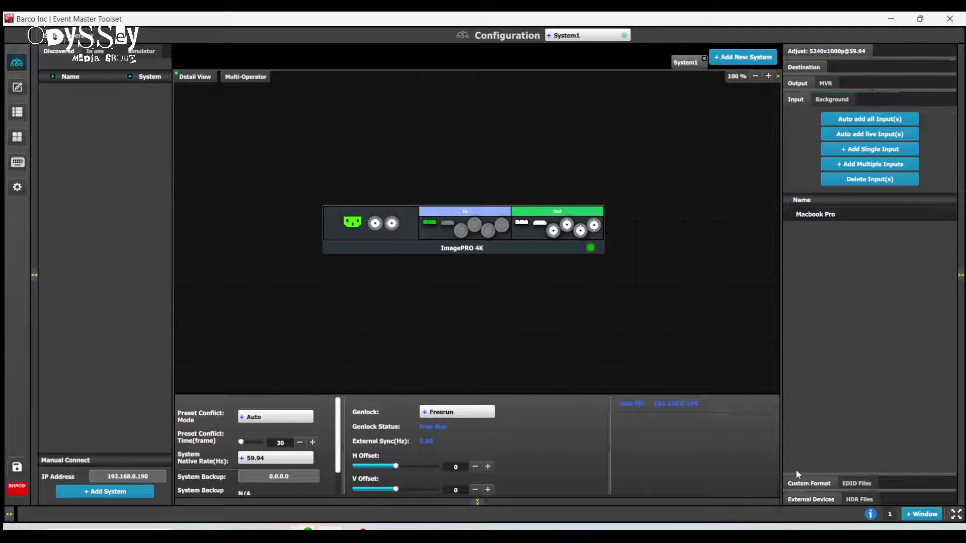
{"action": "left_click", "coordinate": [815, 215]}
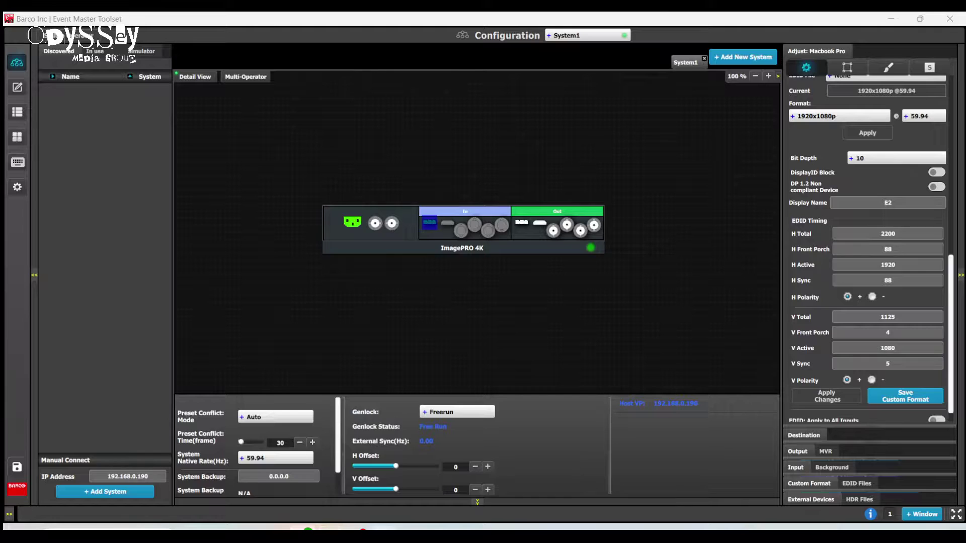
{"action": "key", "text": "alt+Tab"}
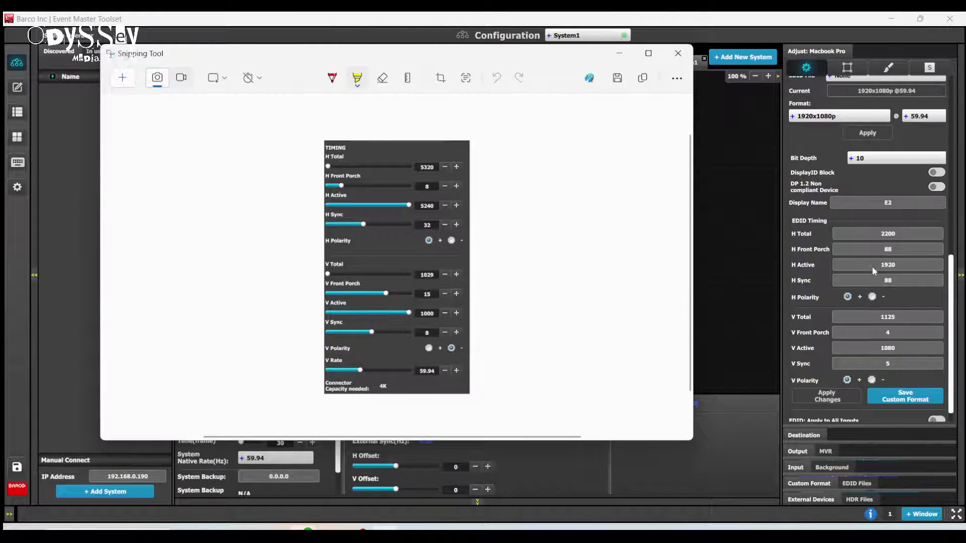
{"action": "left_click", "coordinate": [880, 436]}
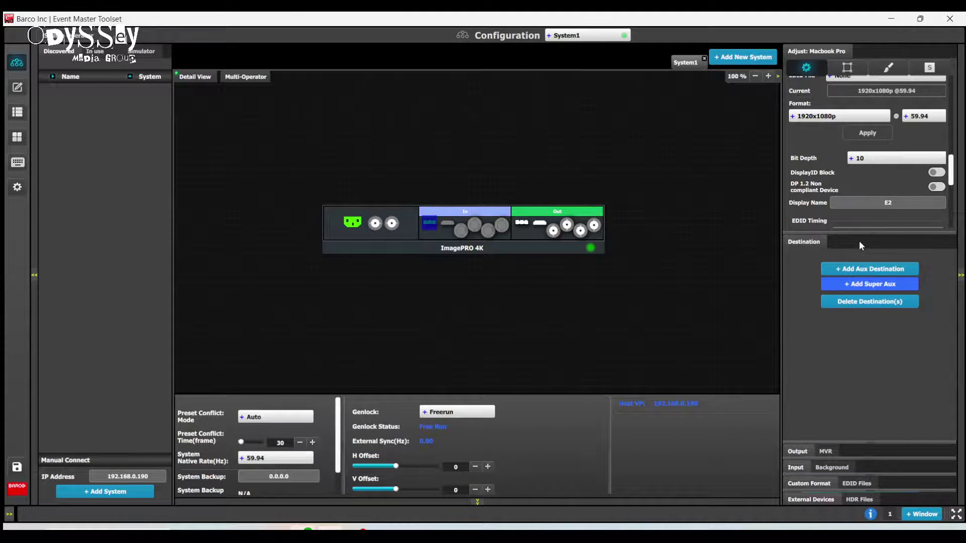
{"action": "left_click", "coordinate": [859, 245]}
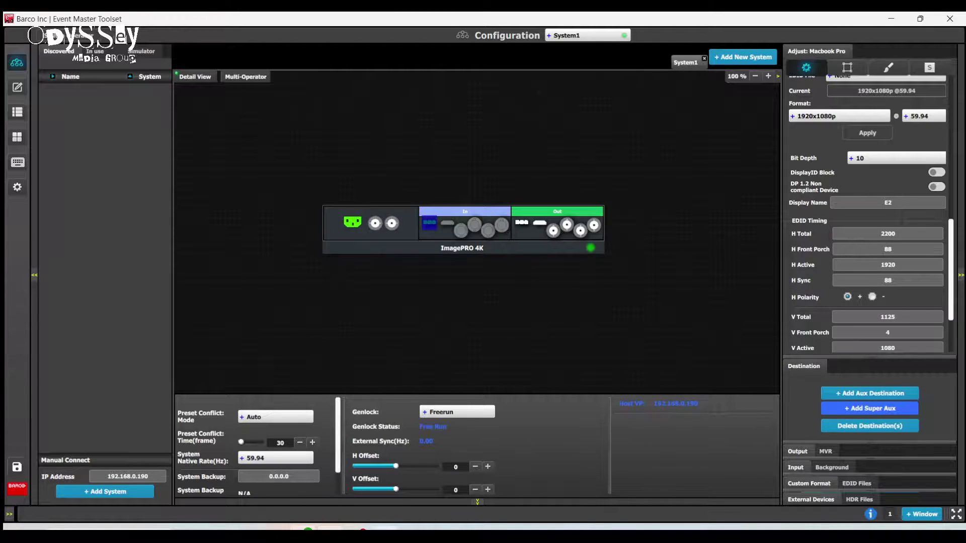
Enlarge the settings area to show all timing fields and park the reference screenshot aside
{"action": "key", "text": "alt+Tab"}
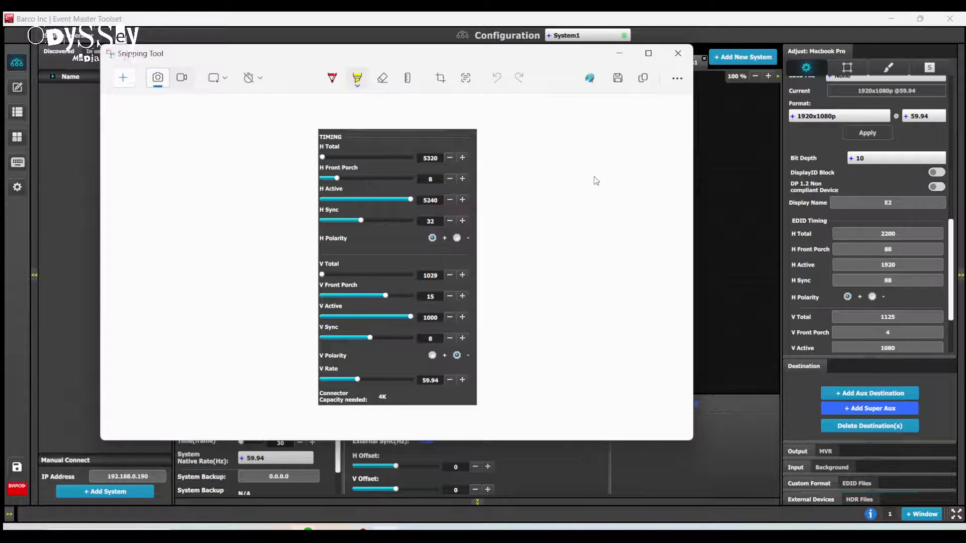
{"action": "left_click_drag", "start_coordinate": [901, 361], "coordinate": [897, 408]}
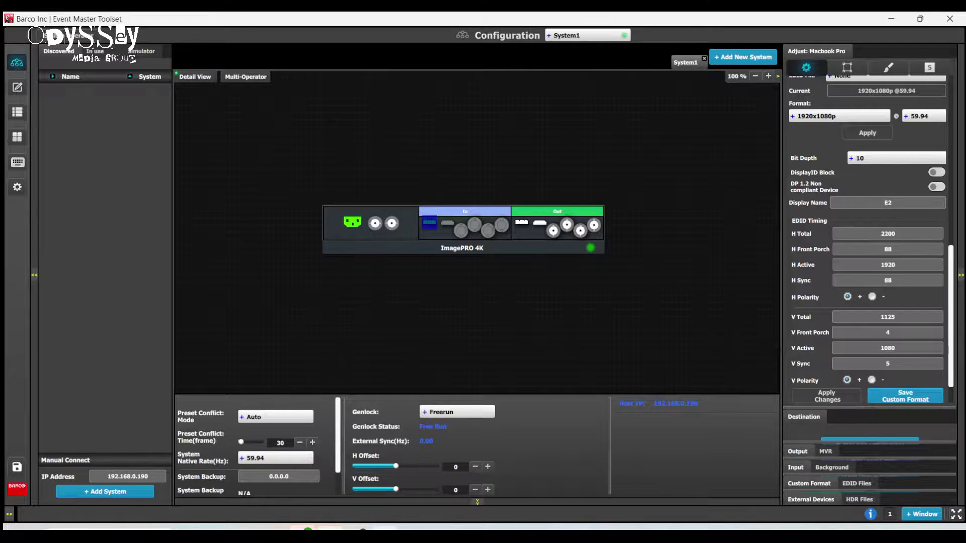
{"action": "left_click", "coordinate": [387, 529]}
{"action": "left_click_drag", "start_coordinate": [312, 57], "coordinate": [965, 135]}
Set Bit Depth 8, enable DisplayID Block, and enter H Total 5320, H Front Porch 8, H Active 5240
{"action": "left_click", "coordinate": [874, 159]}
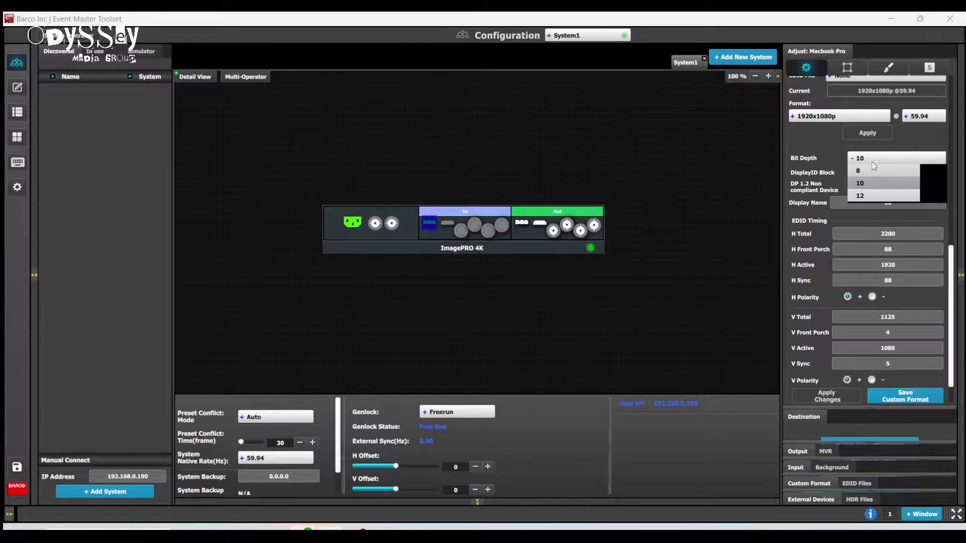
{"action": "left_click", "coordinate": [861, 173]}
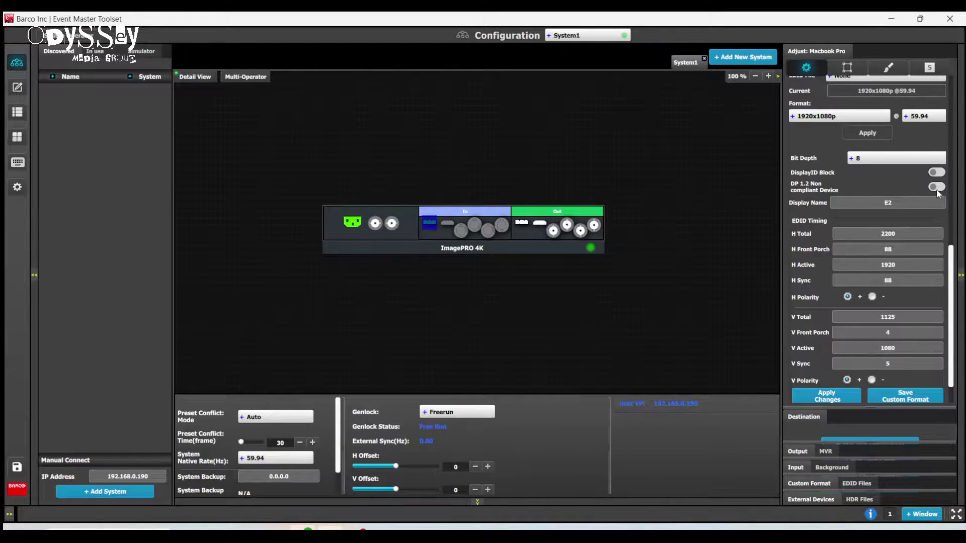
{"action": "left_click", "coordinate": [937, 173]}
{"action": "left_click", "coordinate": [891, 235]}
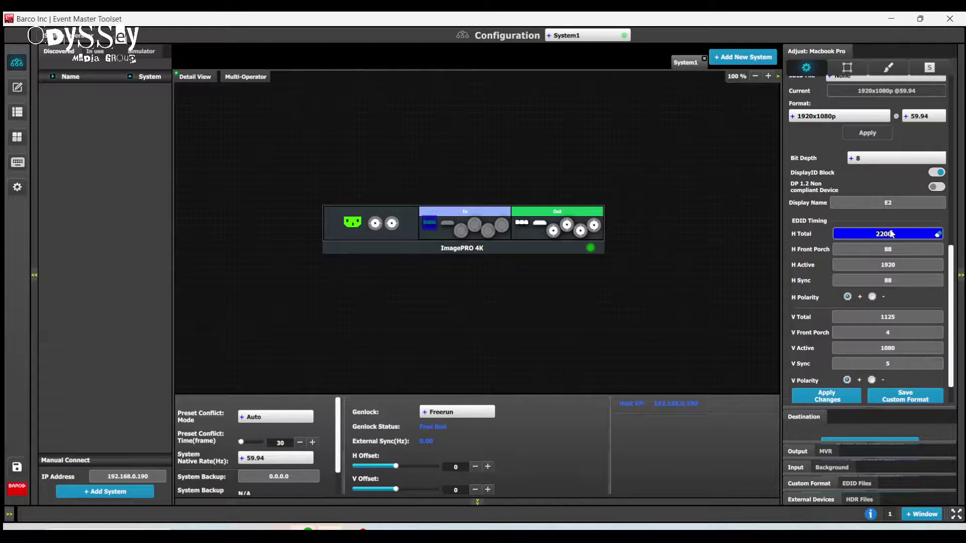
{"action": "type", "text": "5320"}
{"action": "key", "text": "Tab"}
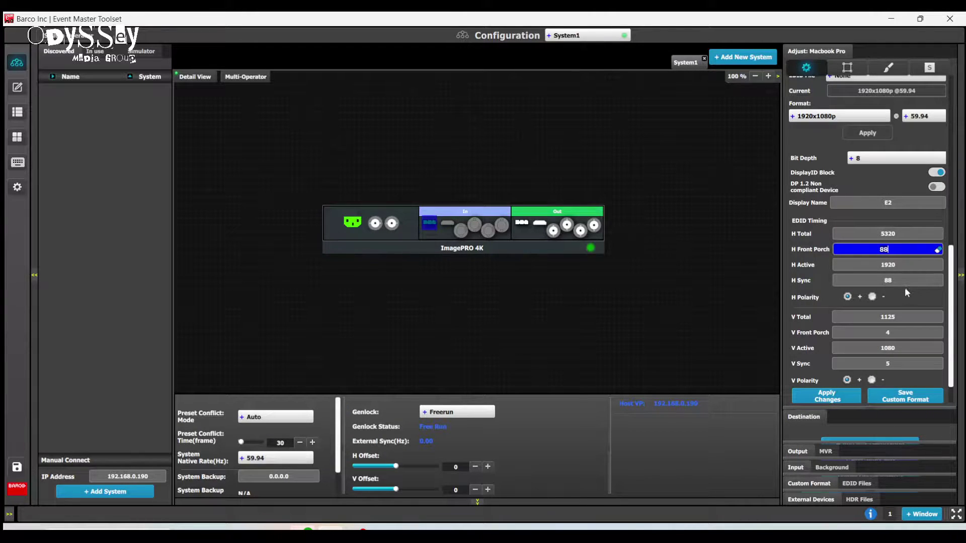
{"action": "type", "text": "8"}
{"action": "left_click", "coordinate": [889, 266]}
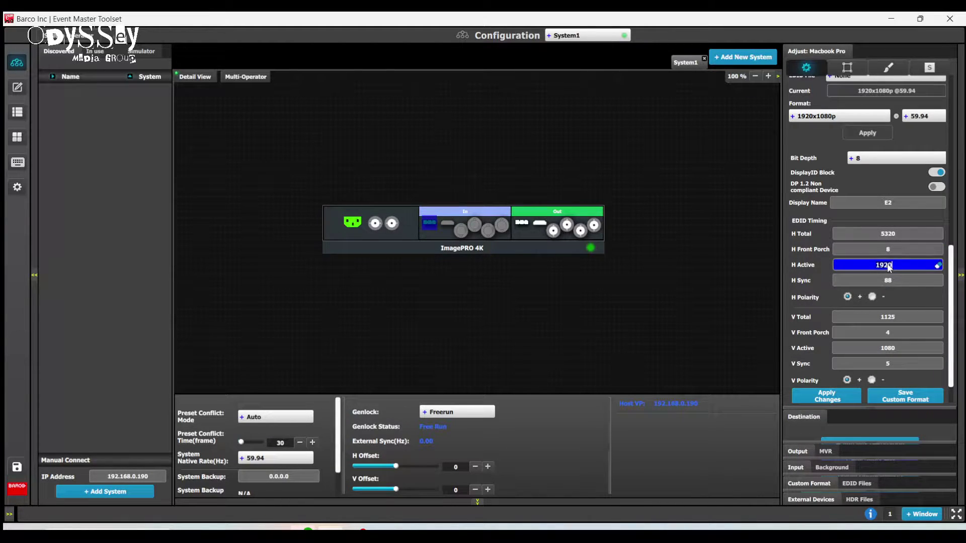
{"action": "type", "text": "5240"}
{"action": "left_click", "coordinate": [888, 281]}
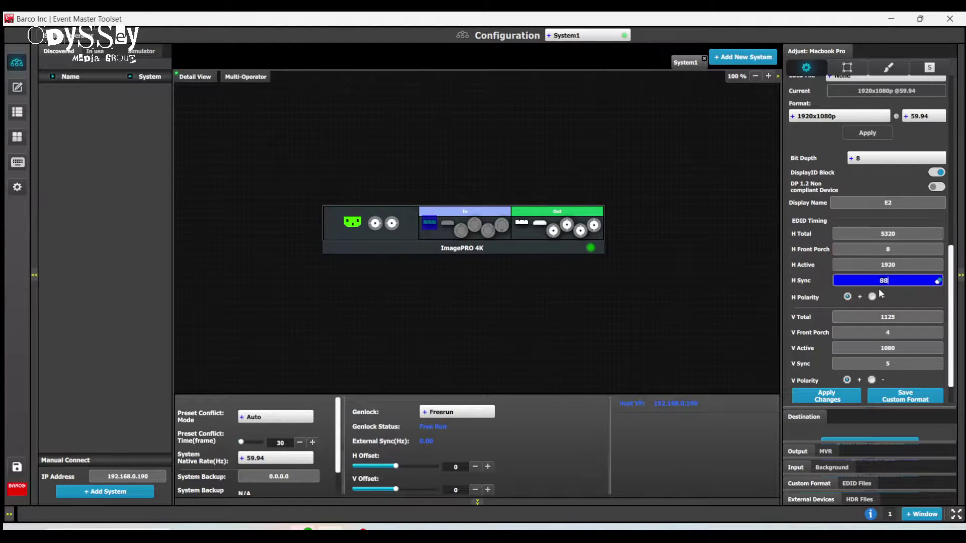
{"action": "key", "text": "shift+Tab"}
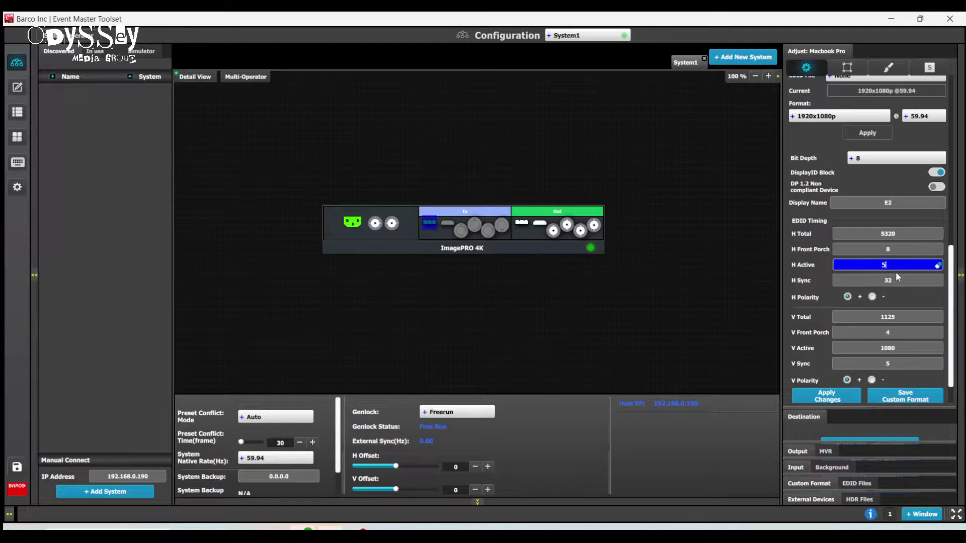
{"action": "key", "text": "Return"}
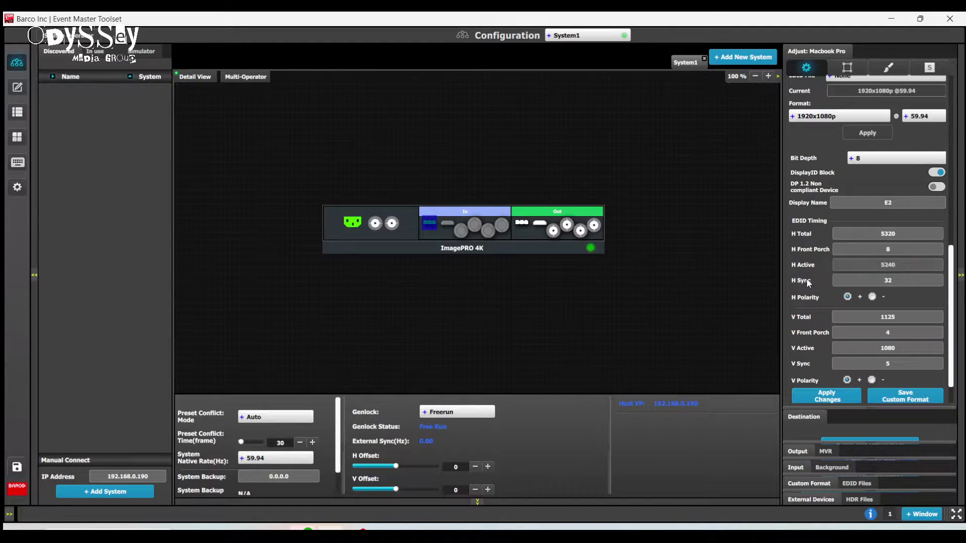
Enter the vertical EDID timing: V Active 1000, V Sync 8, V Total 1029
{"action": "left_click", "coordinate": [888, 320]}
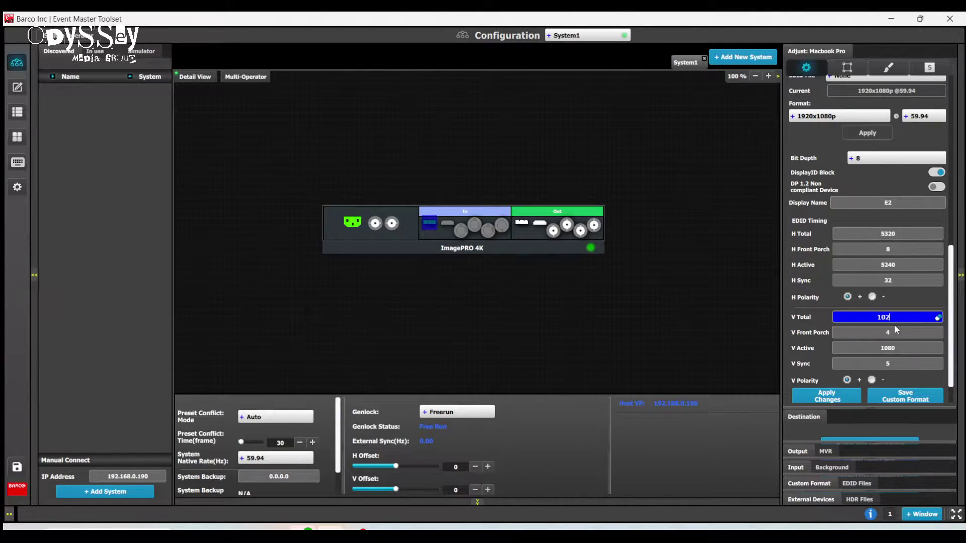
{"action": "left_click", "coordinate": [900, 333]}
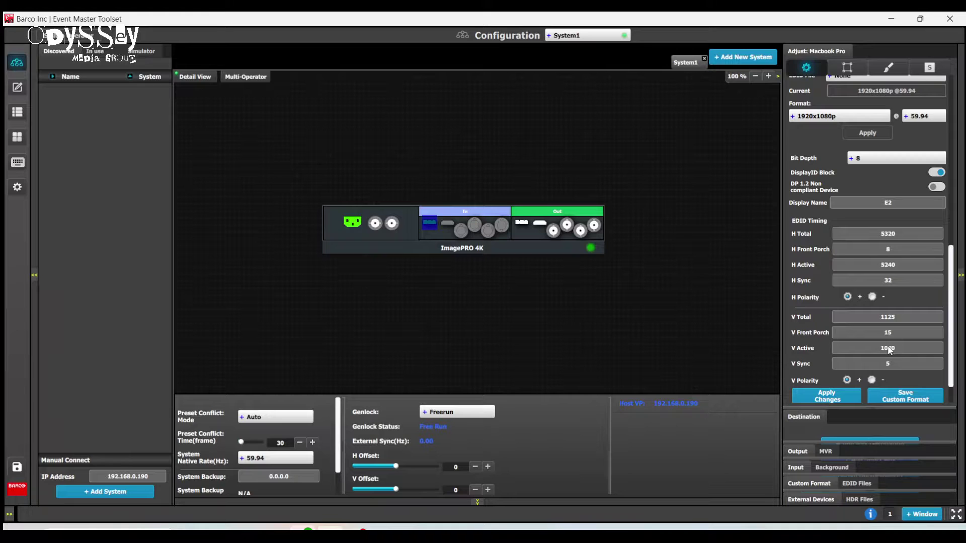
{"action": "left_click", "coordinate": [894, 352]}
{"action": "key", "text": "BackSpace"}
{"action": "key", "text": "BackSpace"}
{"action": "type", "text": "00"}
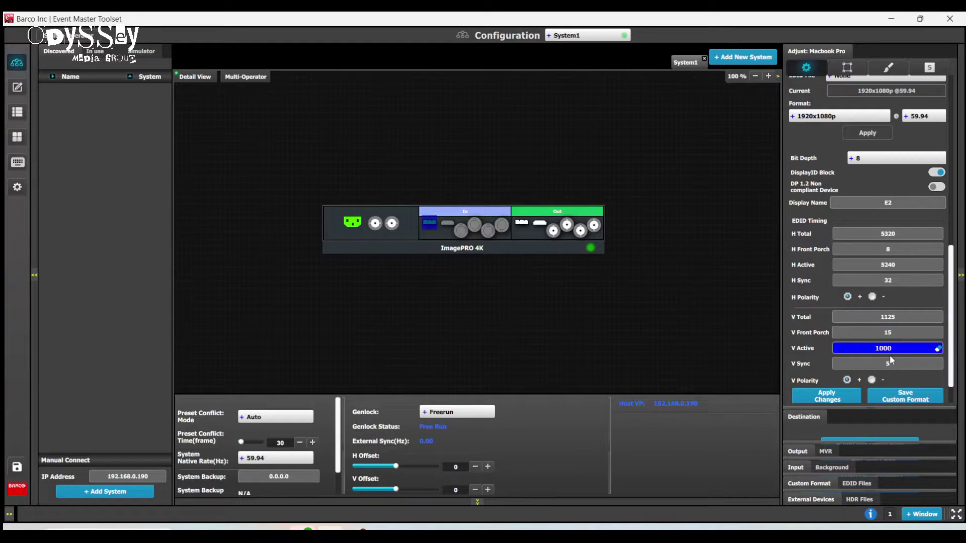
{"action": "left_click", "coordinate": [894, 363]}
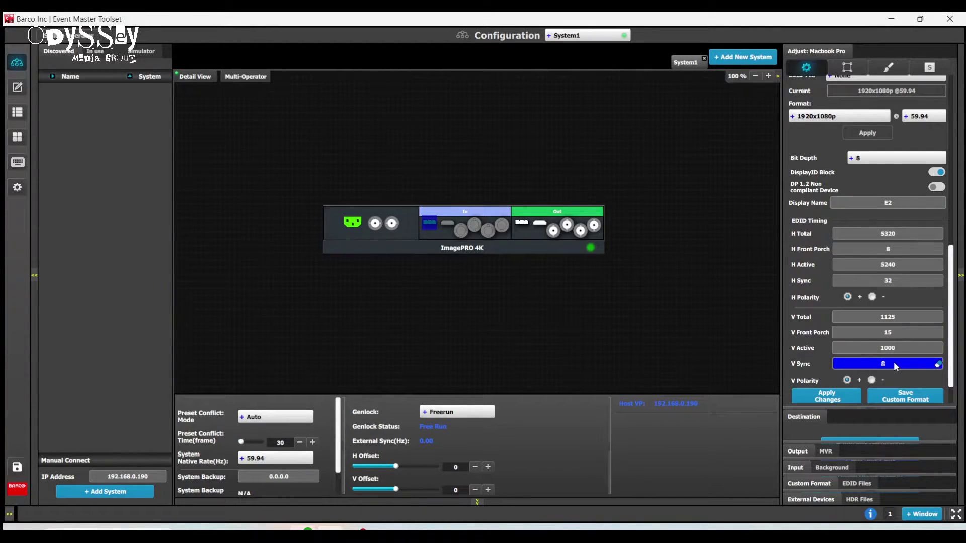
{"action": "type", "text": "8"}
{"action": "key", "text": "Return"}
{"action": "left_click", "coordinate": [881, 318]}
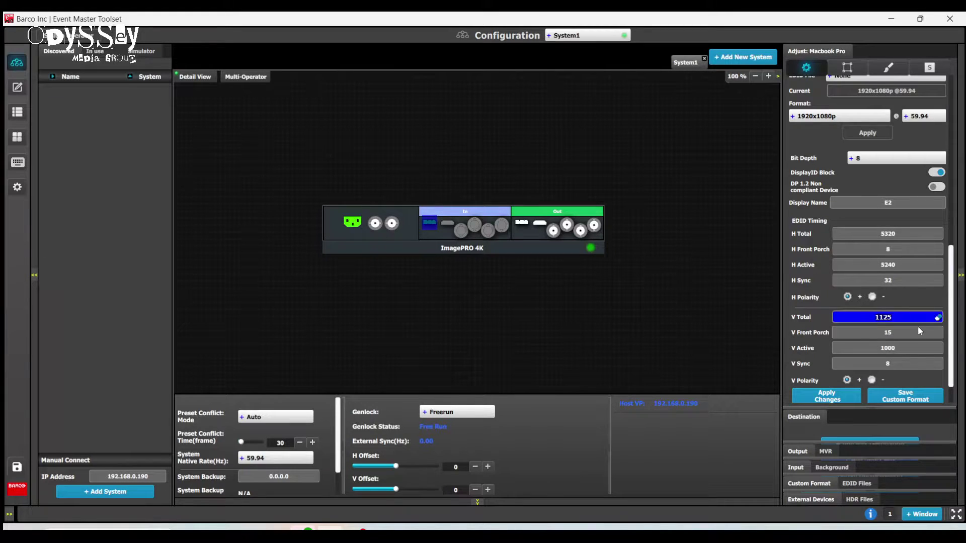
{"action": "key", "text": "BackSpace"}
{"action": "key", "text": "BackSpace"}
{"action": "key", "text": "BackSpace"}
{"action": "type", "text": "029"}
{"action": "key", "text": "Return"}
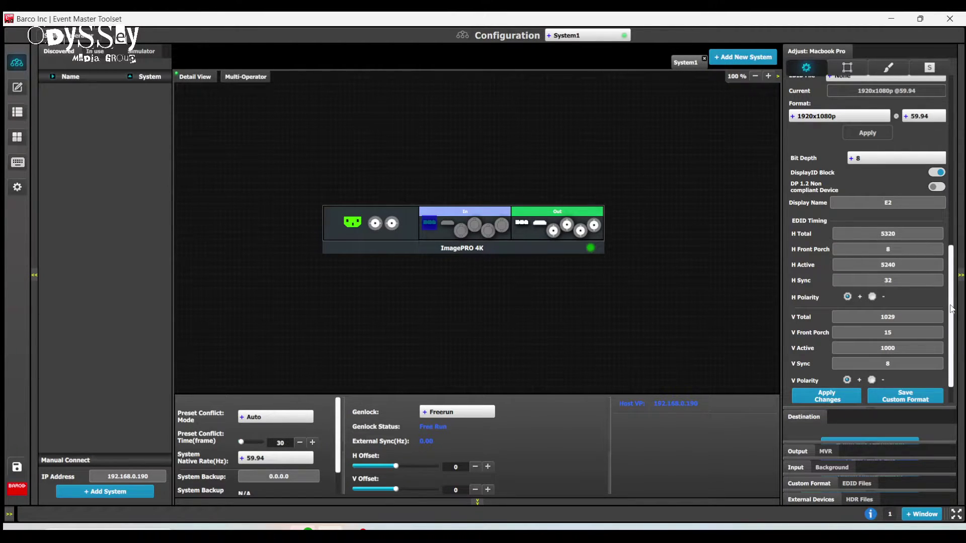
{"action": "left_click_drag", "start_coordinate": [952, 310], "coordinate": [953, 327]}
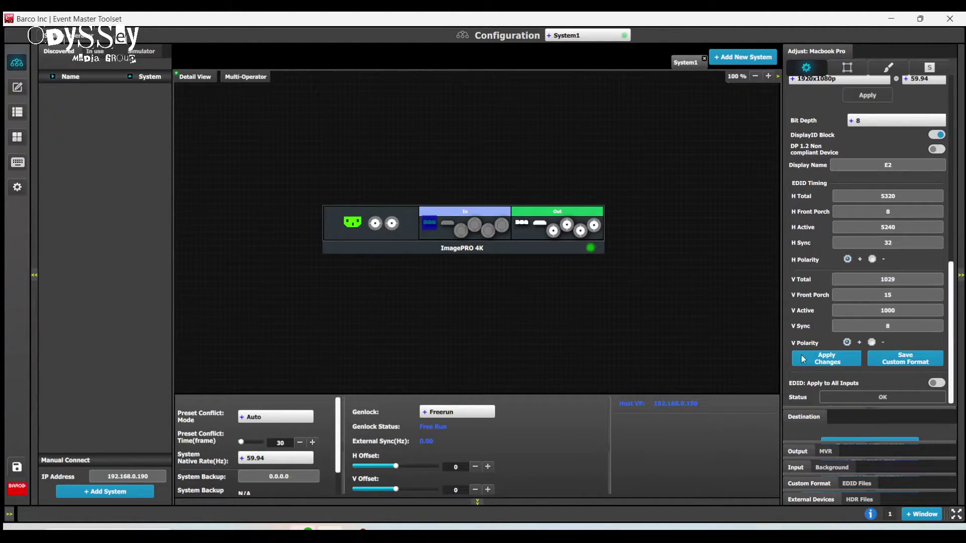
{"action": "left_click", "coordinate": [826, 362]}
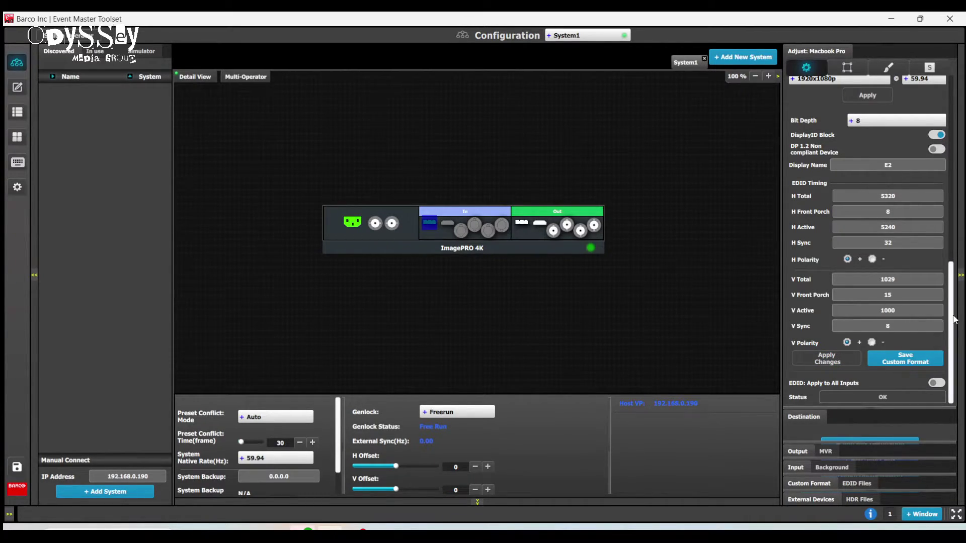
{"action": "left_click_drag", "start_coordinate": [953, 320], "coordinate": [960, 122]}
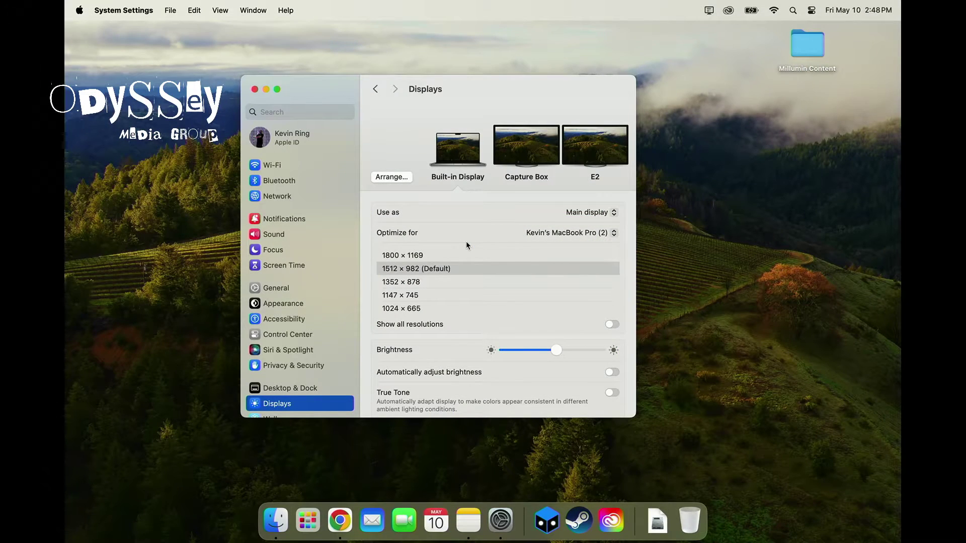
Select the E2 display in Displays to confirm its 5240 × 1000 default resolution at 60 Hz
{"action": "left_click", "coordinate": [598, 162]}
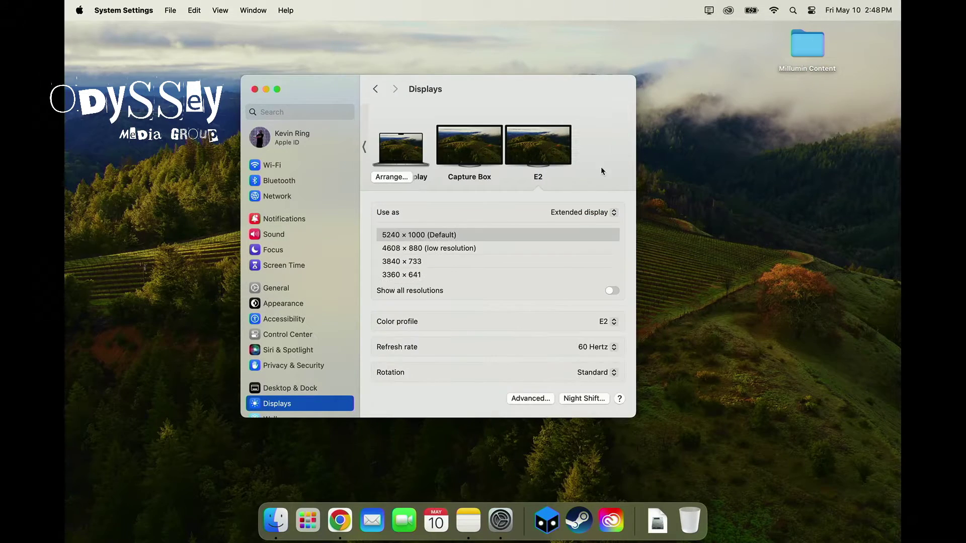